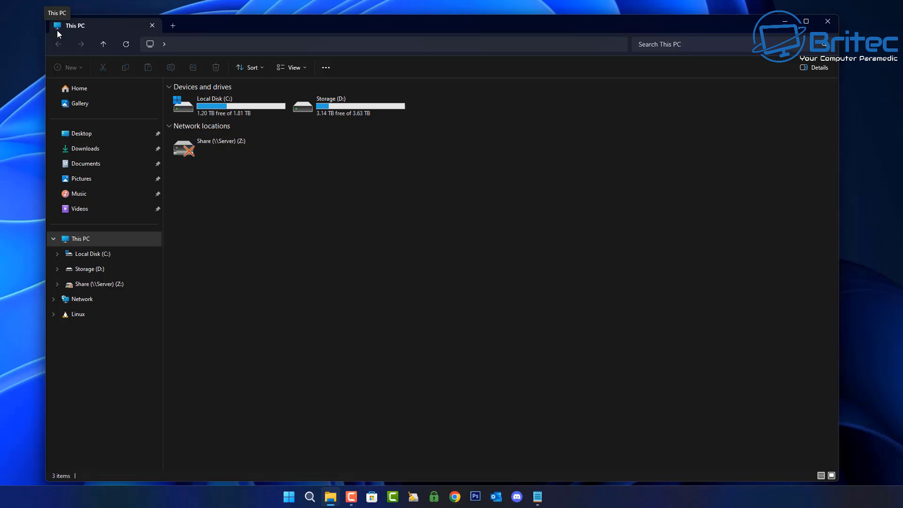
- Open the Videos folder, then reopen File Explorer and open Local Disk (C:), which freezes
left_click(92, 214)
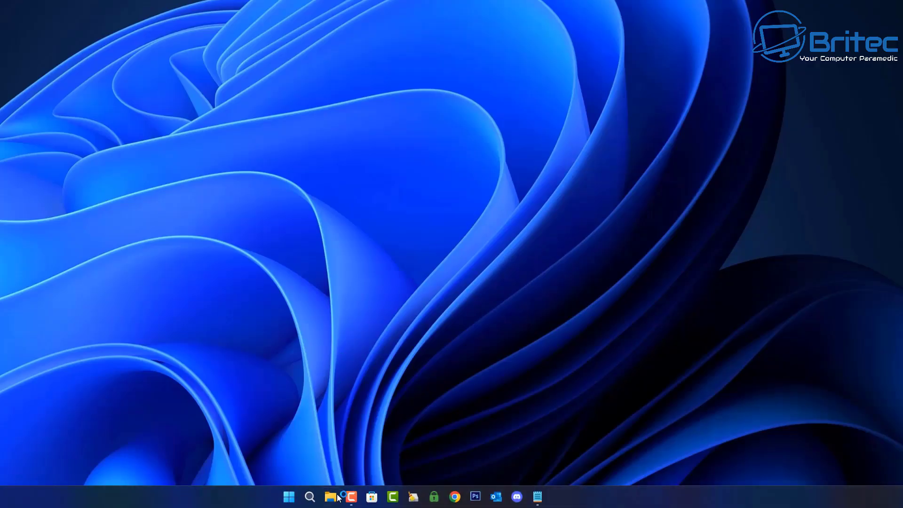
left_click(330, 497)
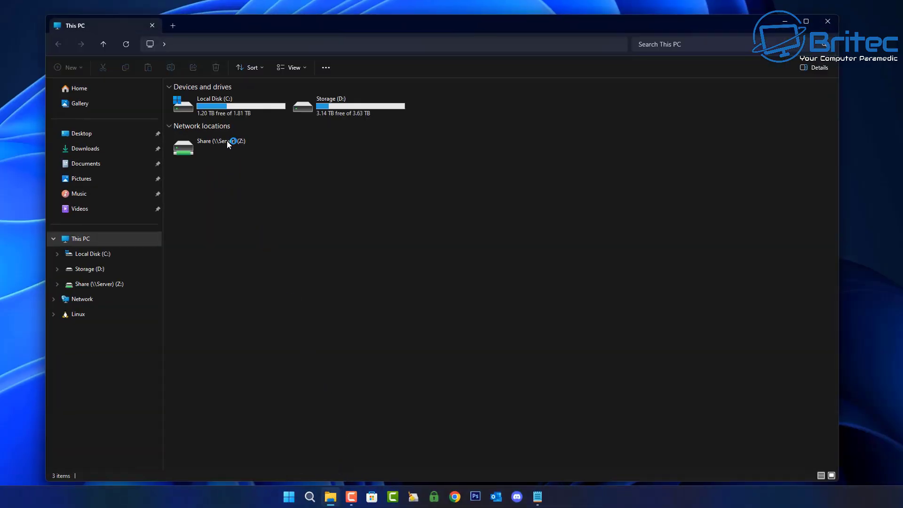
double_click(221, 114)
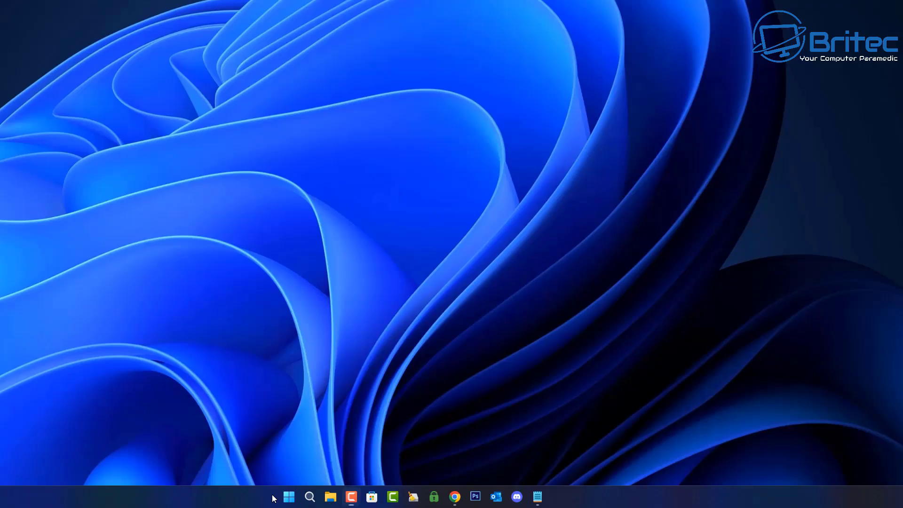
- Open Task Manager from the taskbar and bring the Windows Explorer process into view
right_click(275, 499)
left_click(308, 462)
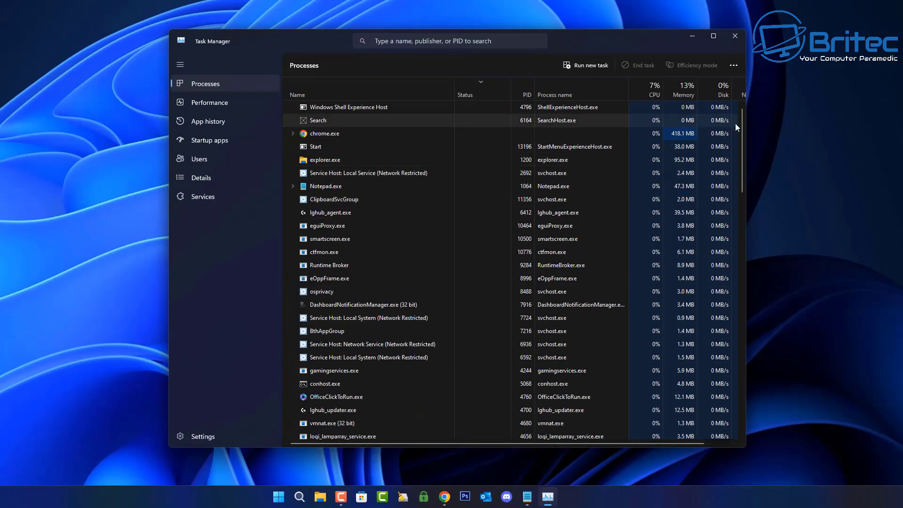
left_click_drag(738, 123, 718, 399)
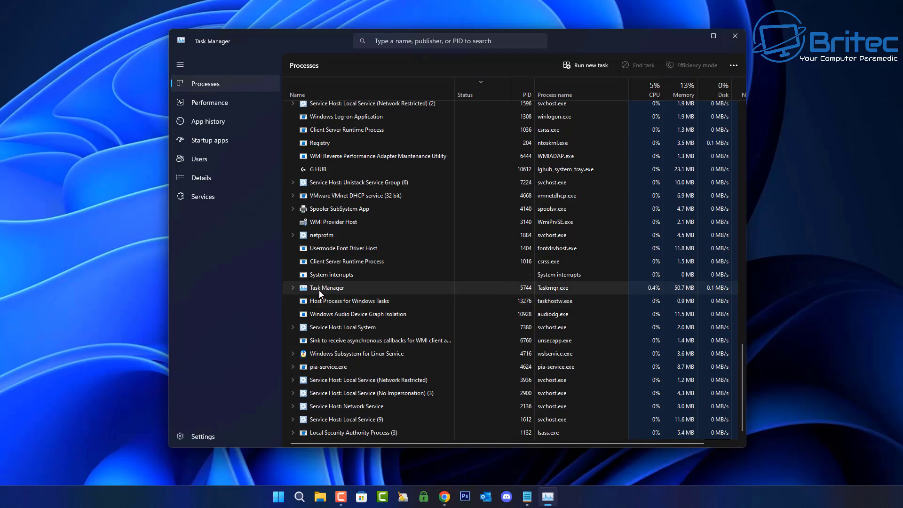
scroll(323, 297, "up", 5)
scroll(323, 297, "up", 9)
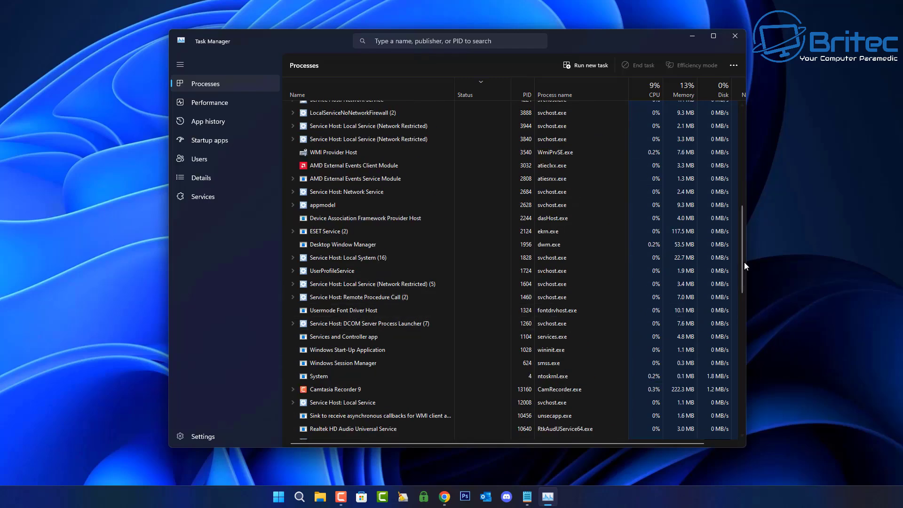
left_click_drag(744, 262, 753, 121)
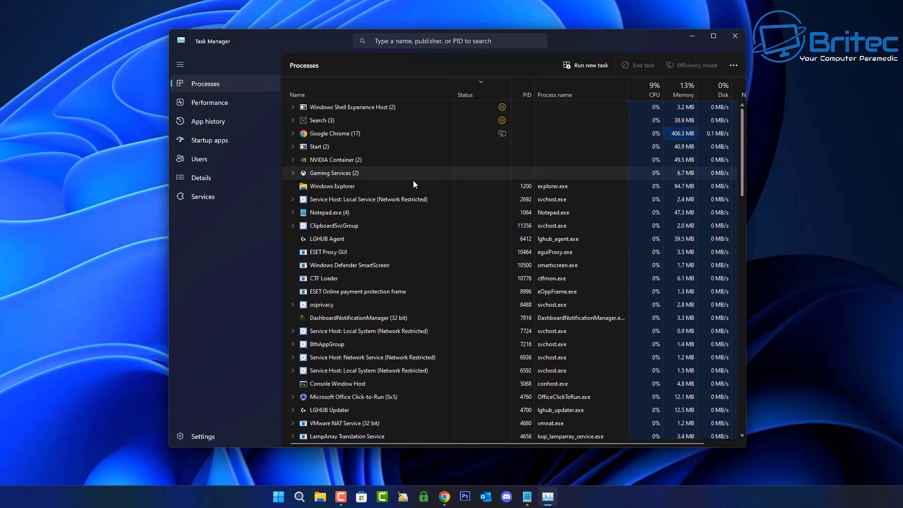
- Restart Windows Explorer, close Task Manager, and reopen File Explorer to test it
right_click(354, 183)
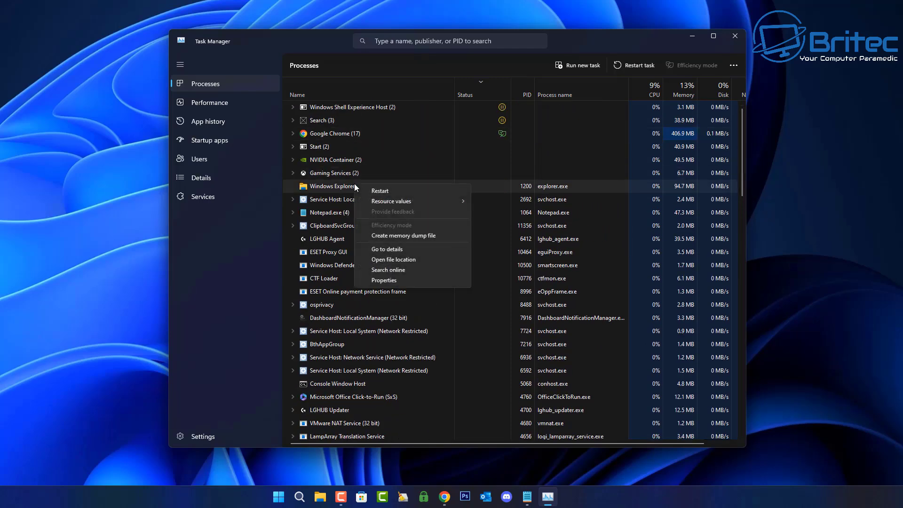
left_click(386, 190)
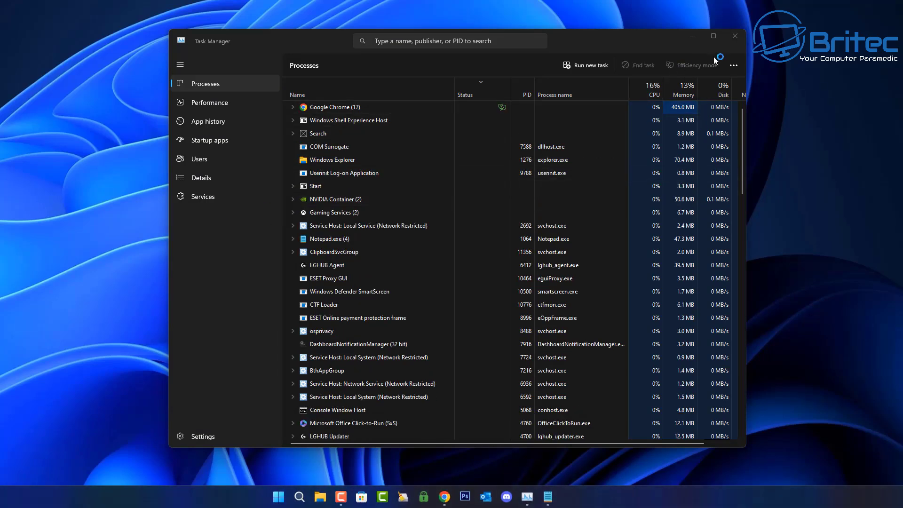
left_click(734, 36)
left_click(330, 497)
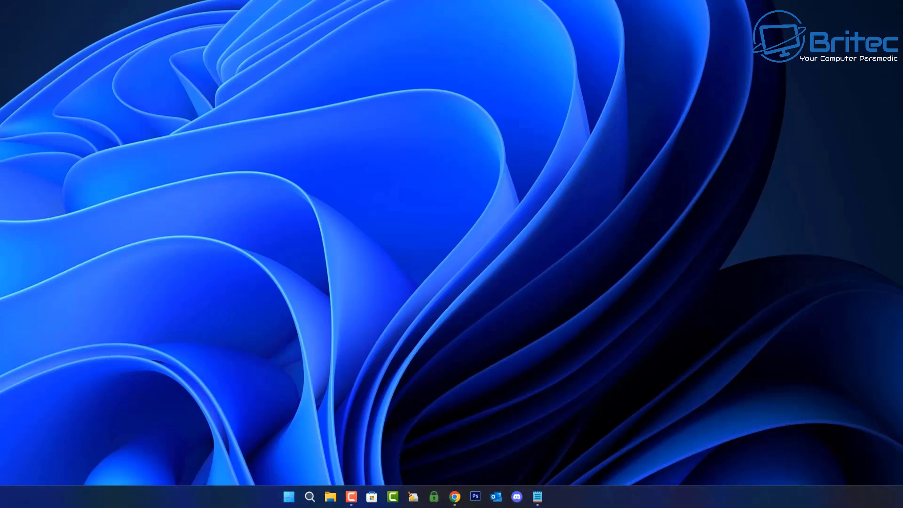
- Run sfc /scannow in a Command Prompt launched as administrator
left_click(289, 497)
type("cmd")
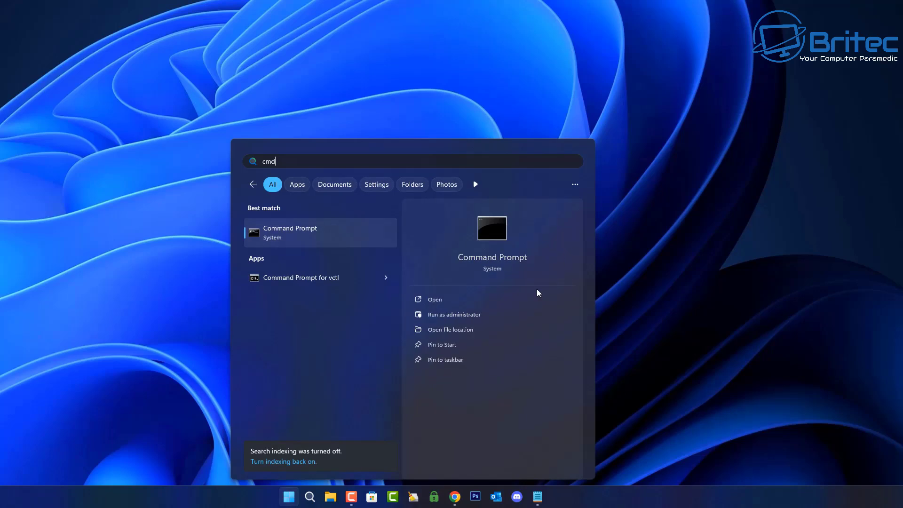
left_click(449, 315)
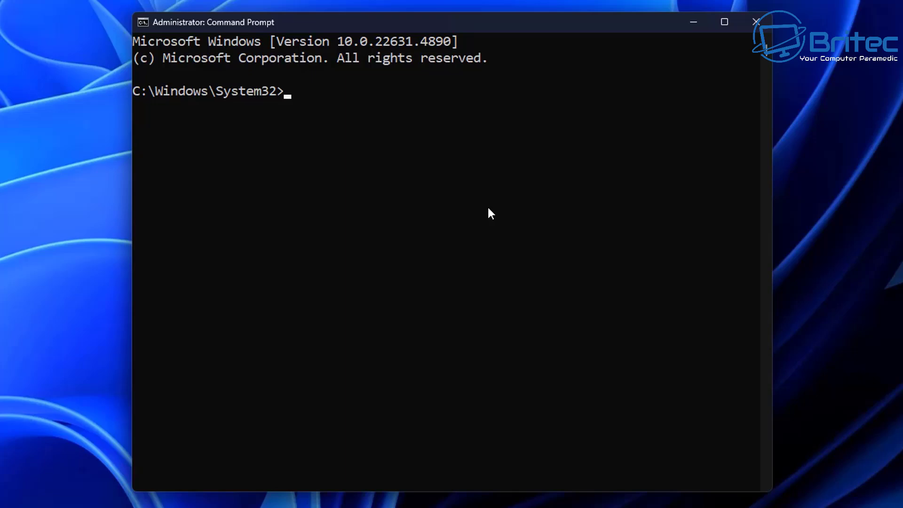
type("sfc /scannow")
key("Return")
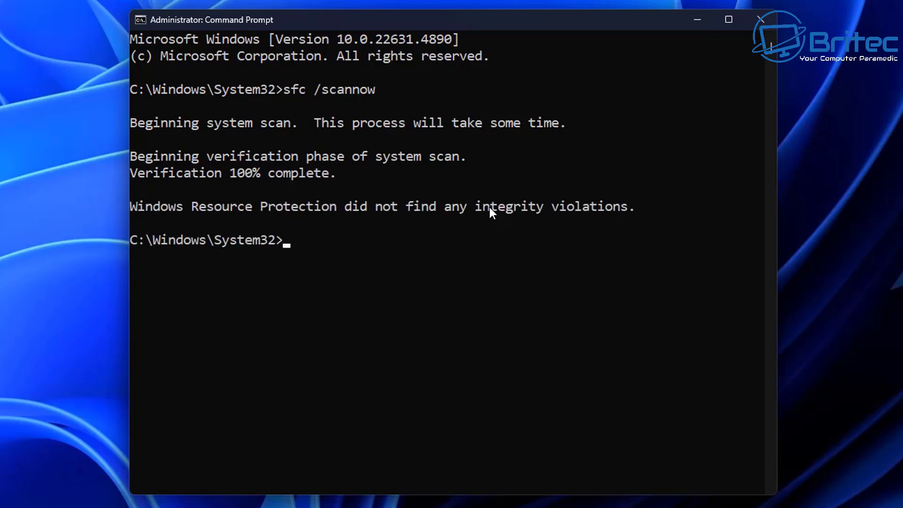
- Close Command Prompt and browse the Windows Update history list in Settings
left_click(761, 20)
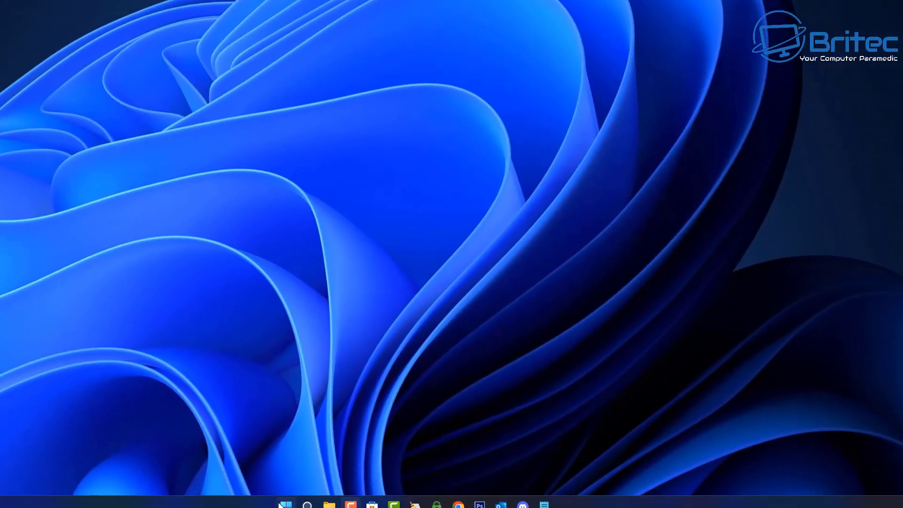
left_click(285, 504)
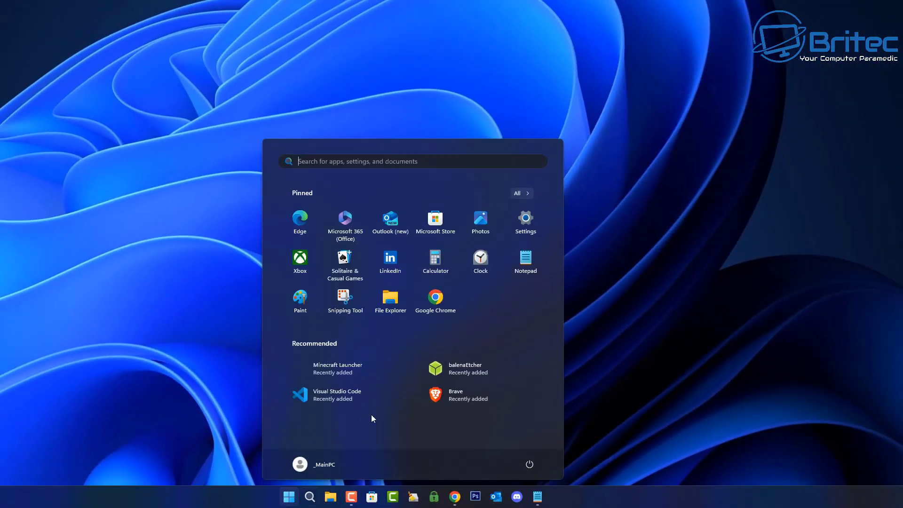
left_click(527, 219)
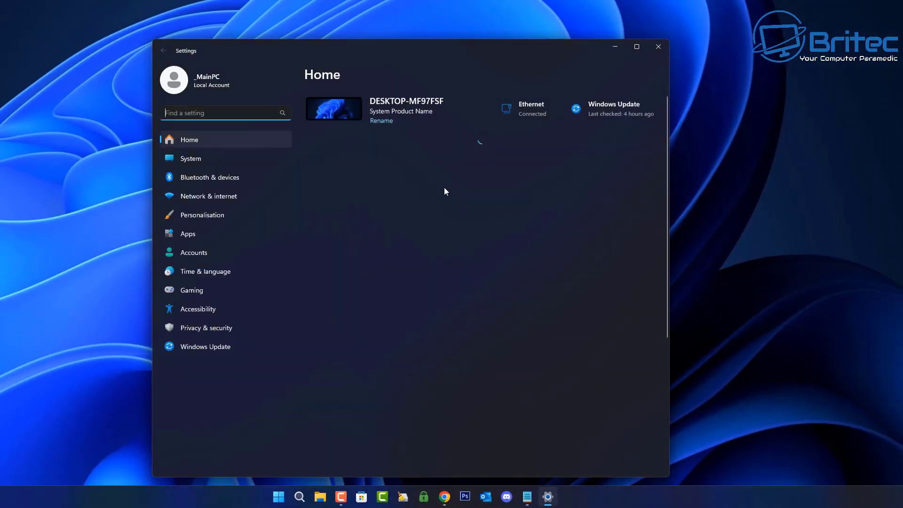
left_click(210, 347)
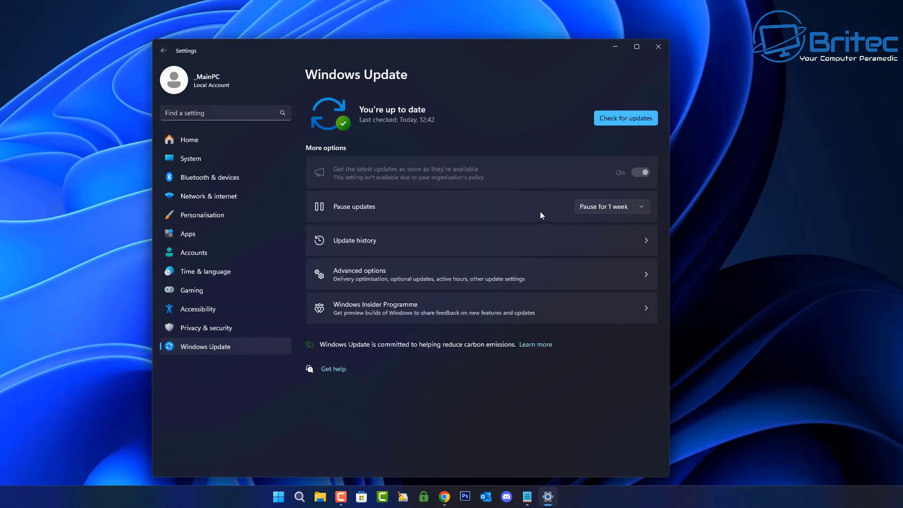
left_click(386, 241)
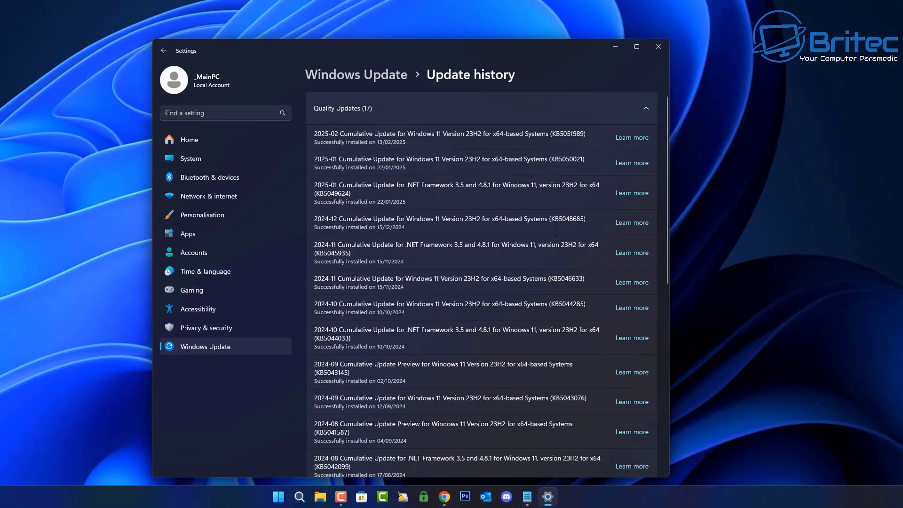
scroll(556, 237, "down", 6)
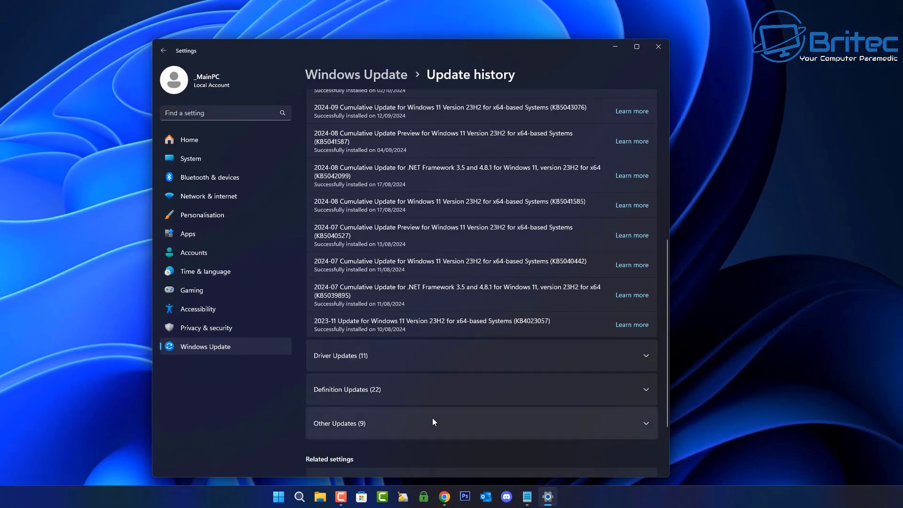
scroll(433, 417, "down", 2)
- Uninstall Security Update KB5051989 from the Uninstall updates page, then close Settings
left_click(429, 397)
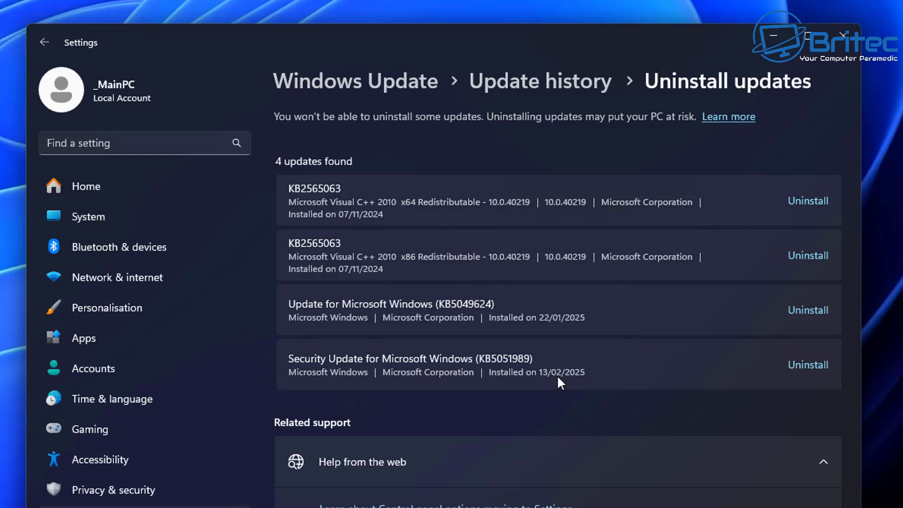
left_click(809, 365)
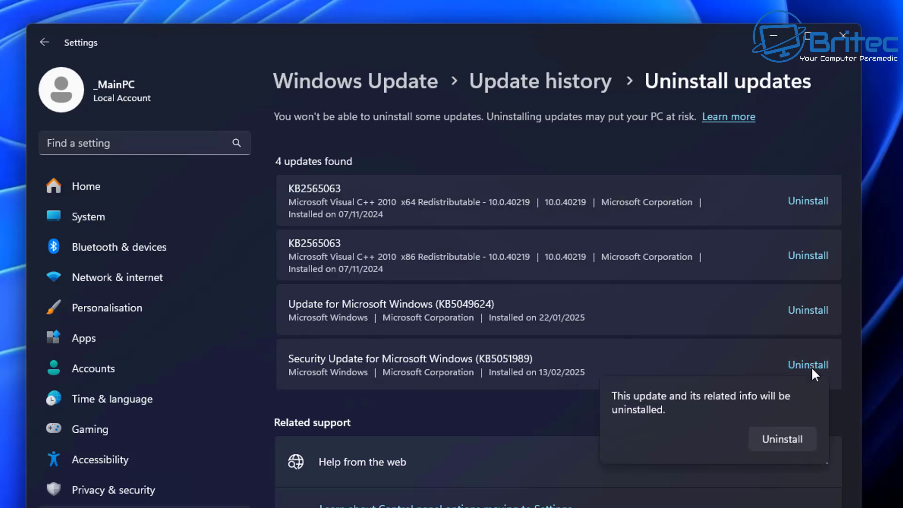
left_click(785, 444)
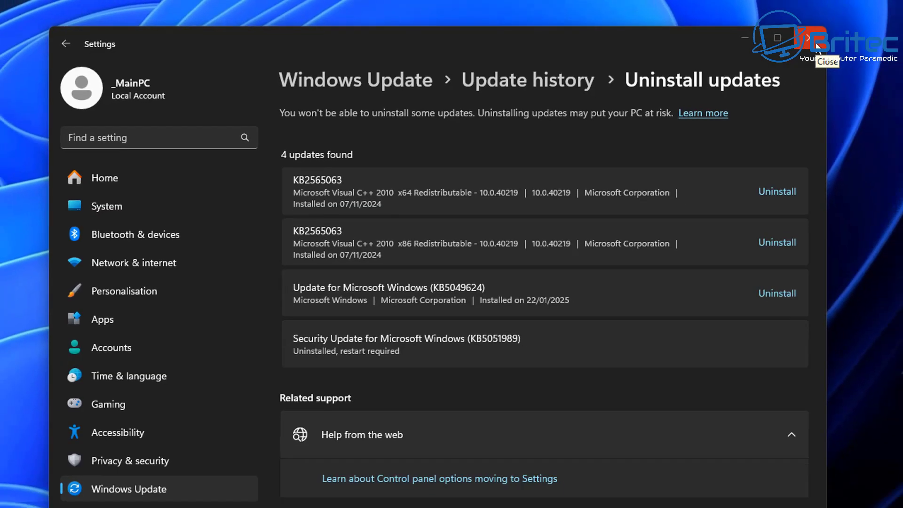
left_click(849, 41)
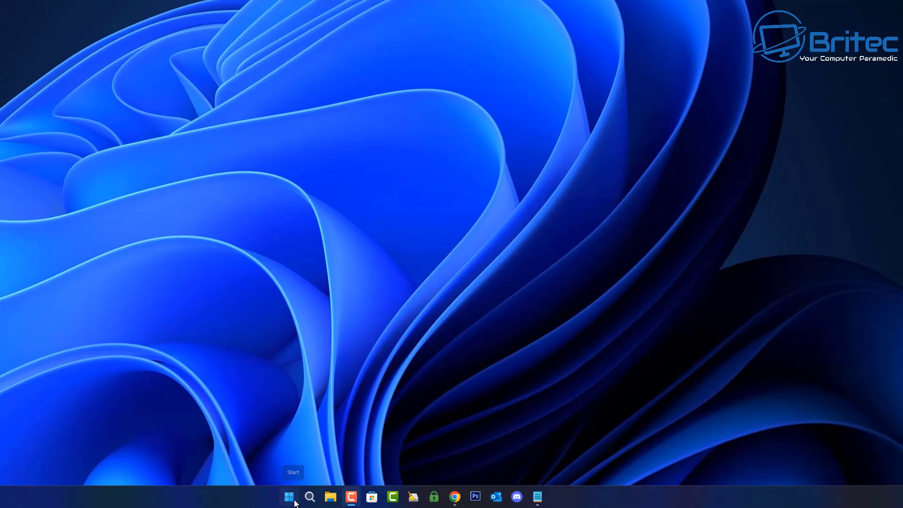
- Open File Explorer Options, clear the File Explorer history under Privacy, and close it
left_click(290, 499)
type("fi")
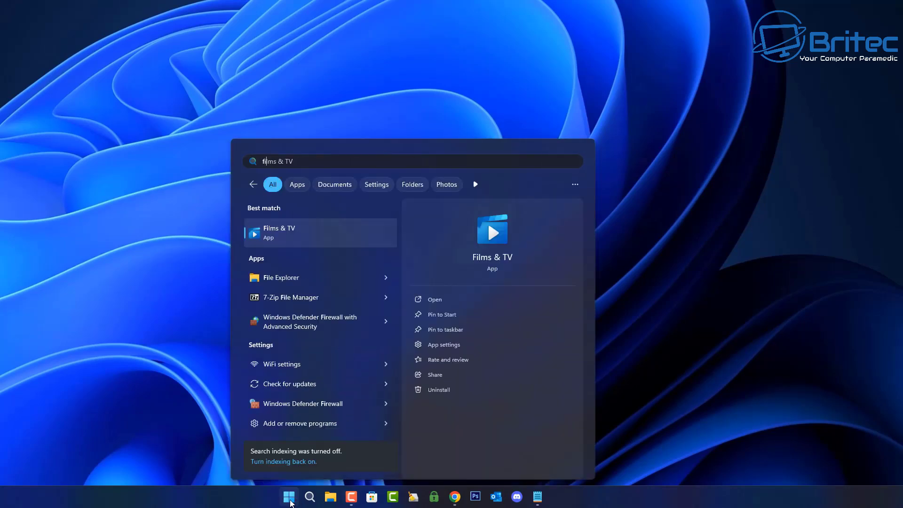
type("le explorer")
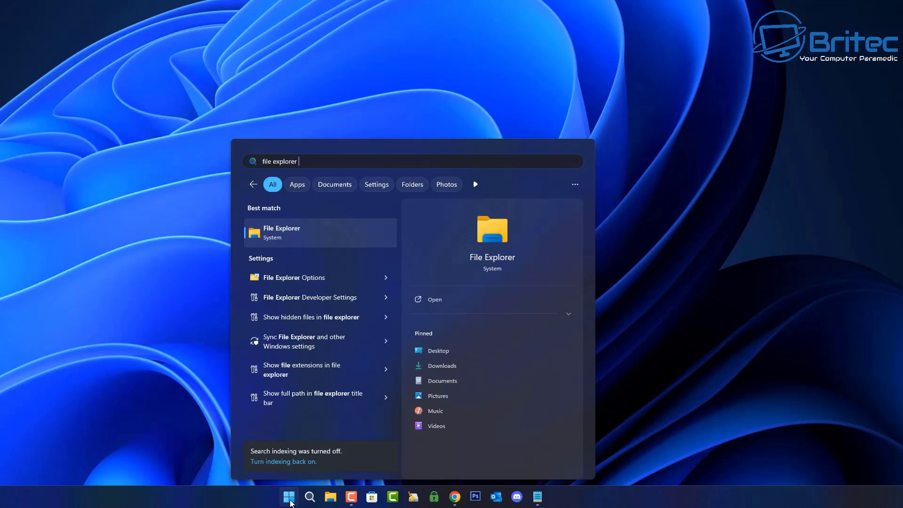
type(" options")
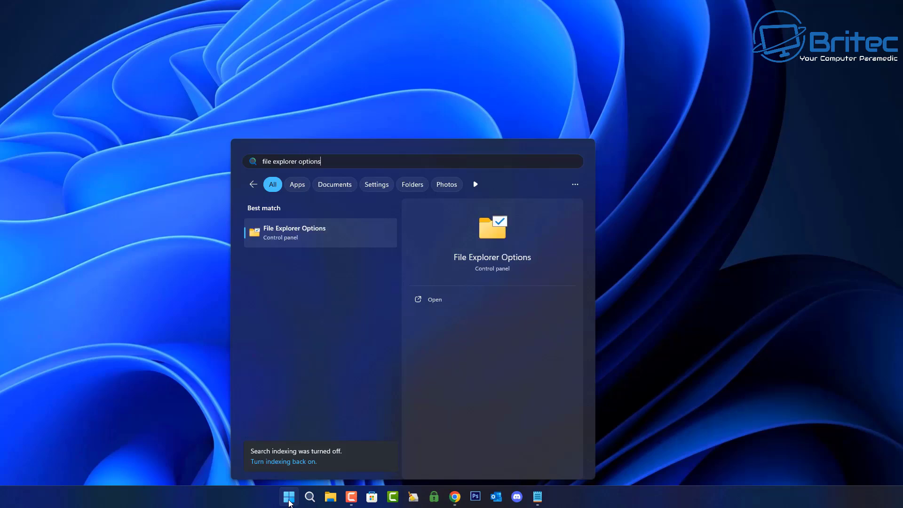
left_click(431, 301)
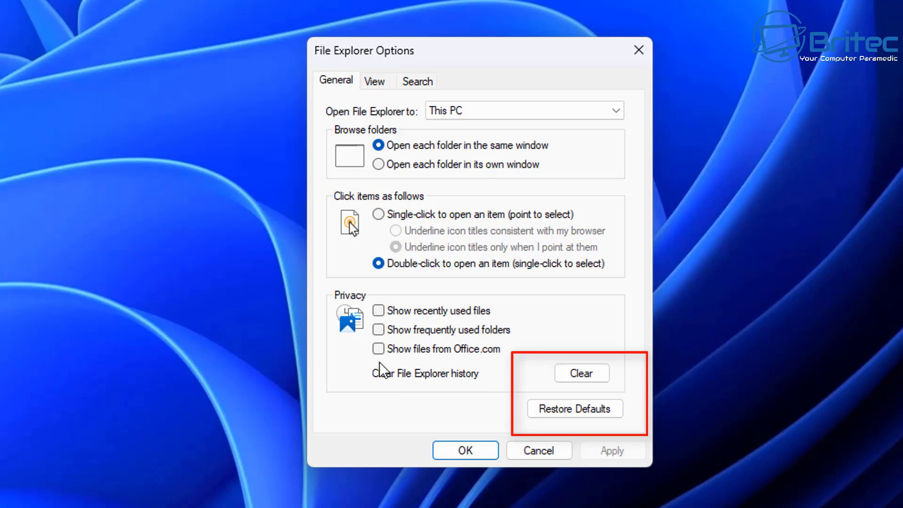
left_click(586, 374)
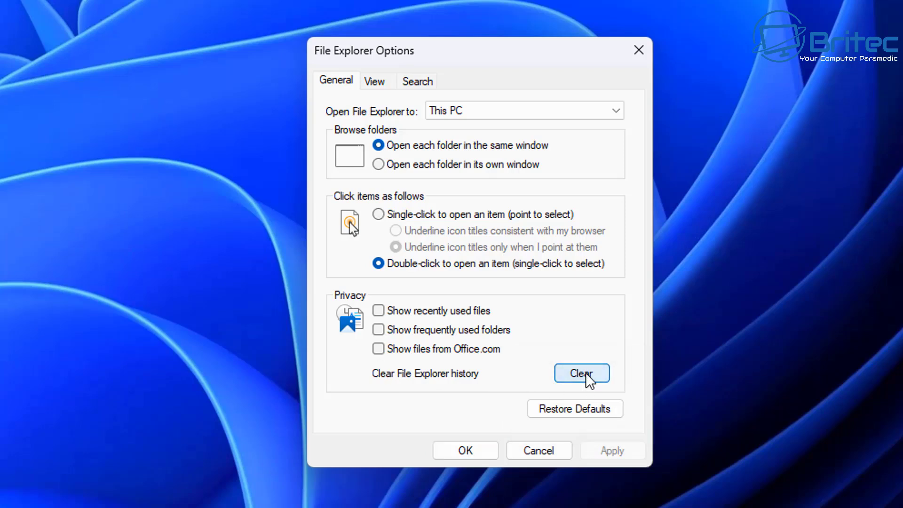
left_click(582, 375)
left_click(639, 50)
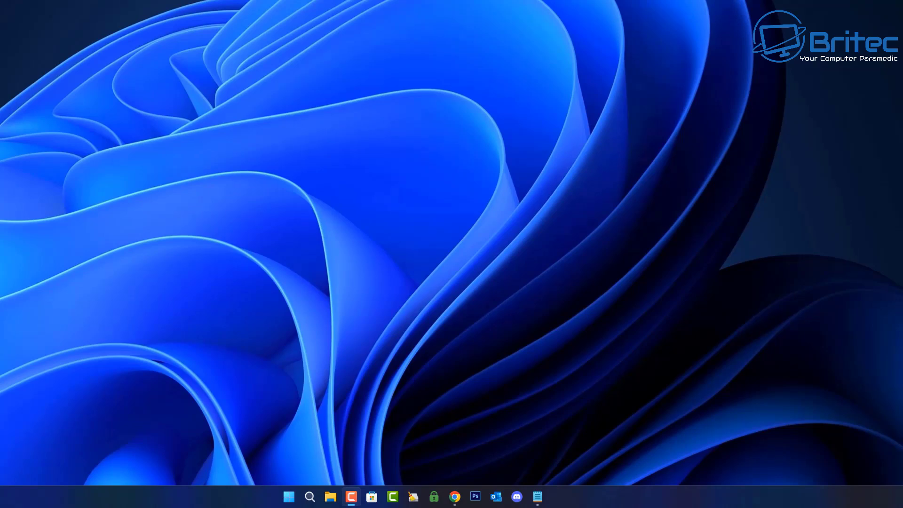
- Restart the PC from the Start menu's power options
left_click(289, 497)
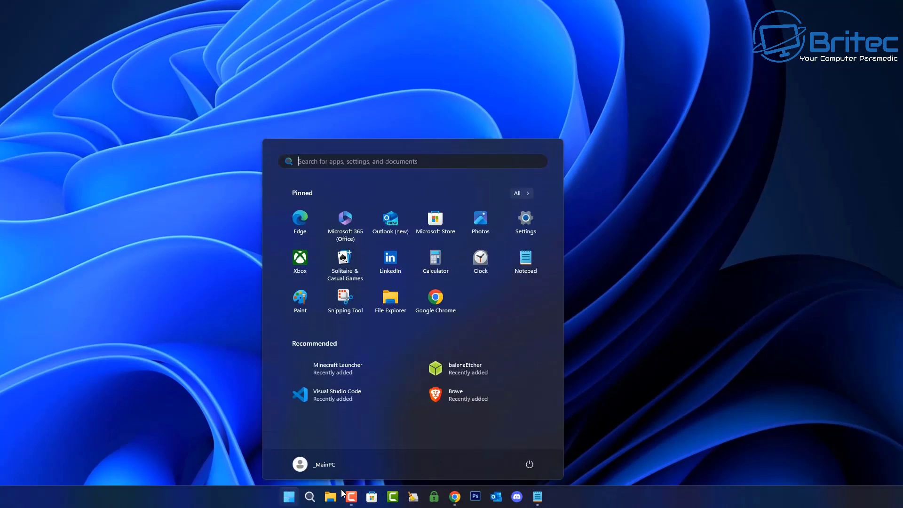
left_click(529, 469)
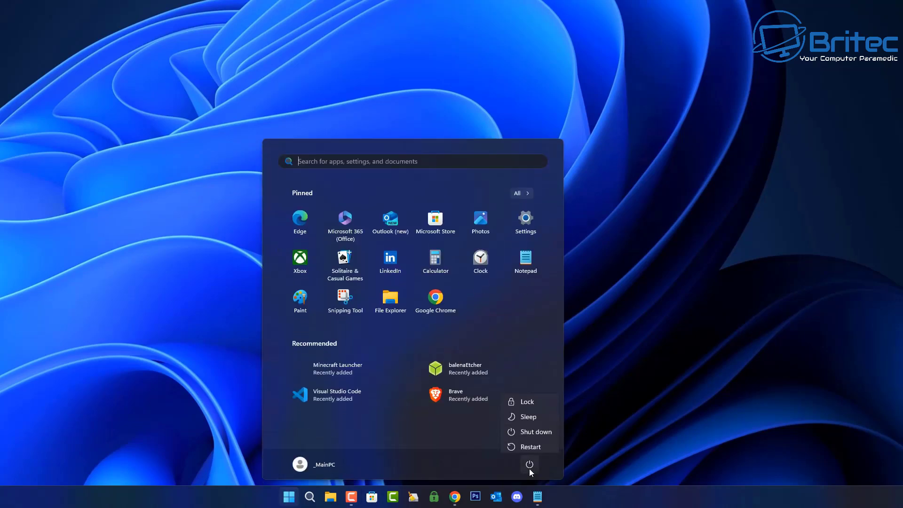
left_click(529, 444)
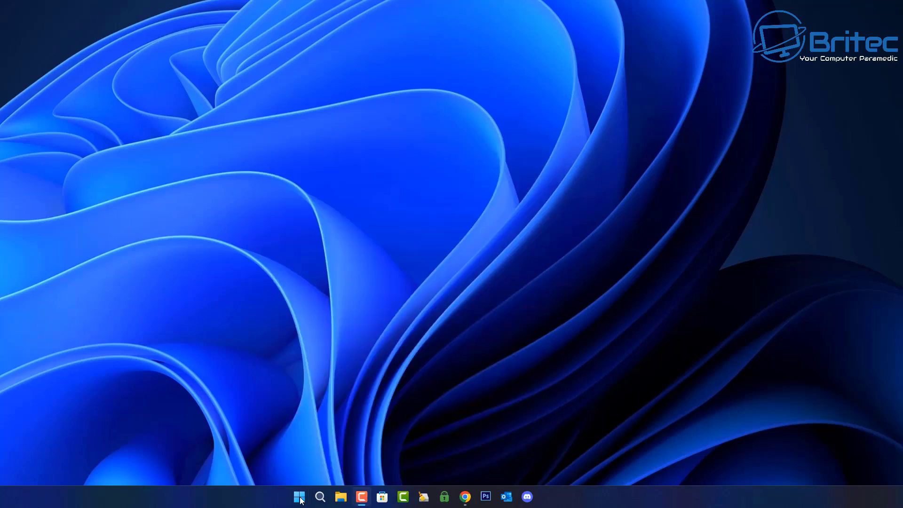
- Run dism /online /cleanup-image /restorehealth in a Command Prompt launched as administrator
key("super")
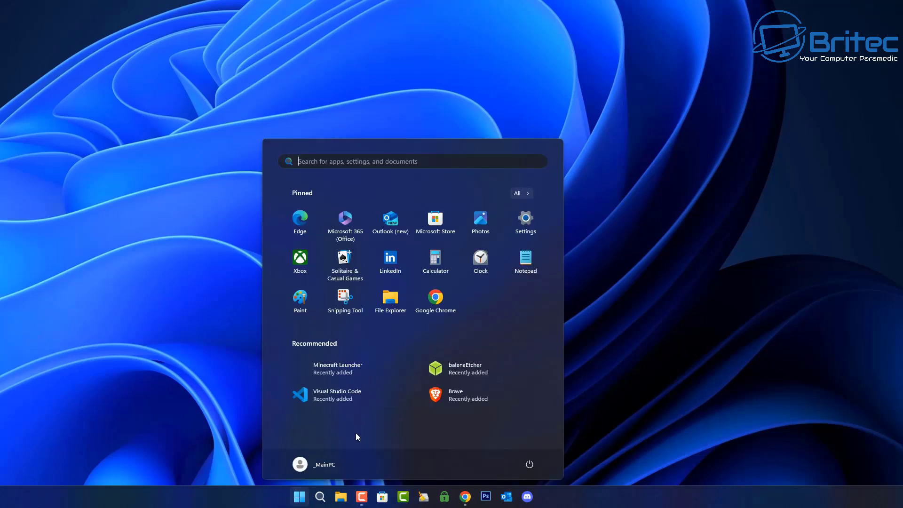
type("cmd")
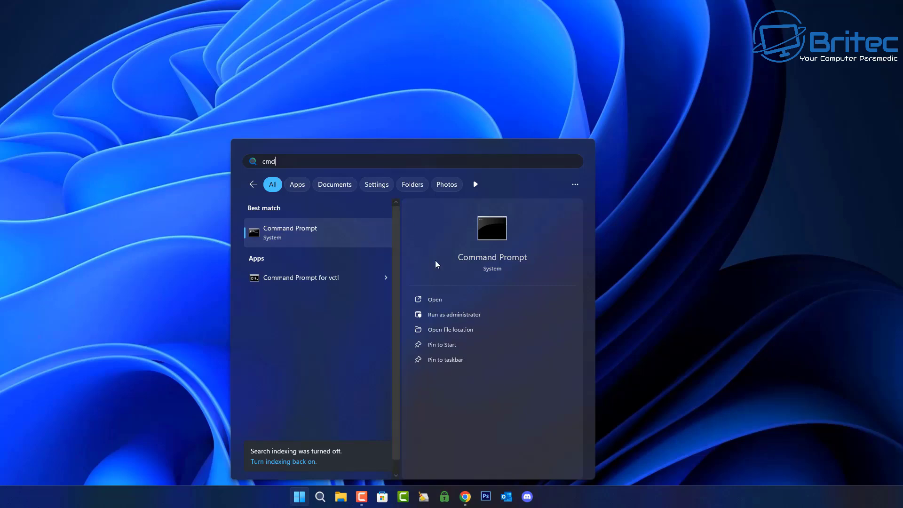
left_click(455, 315)
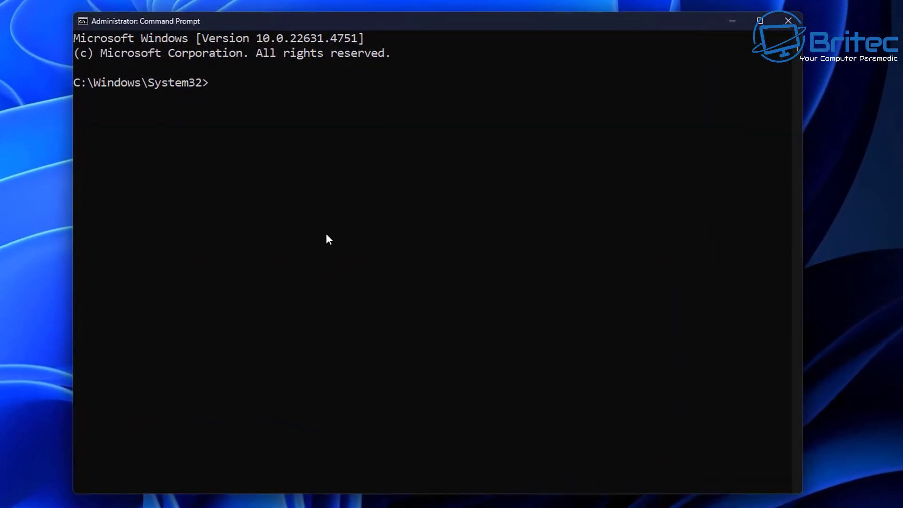
type("dism /online")
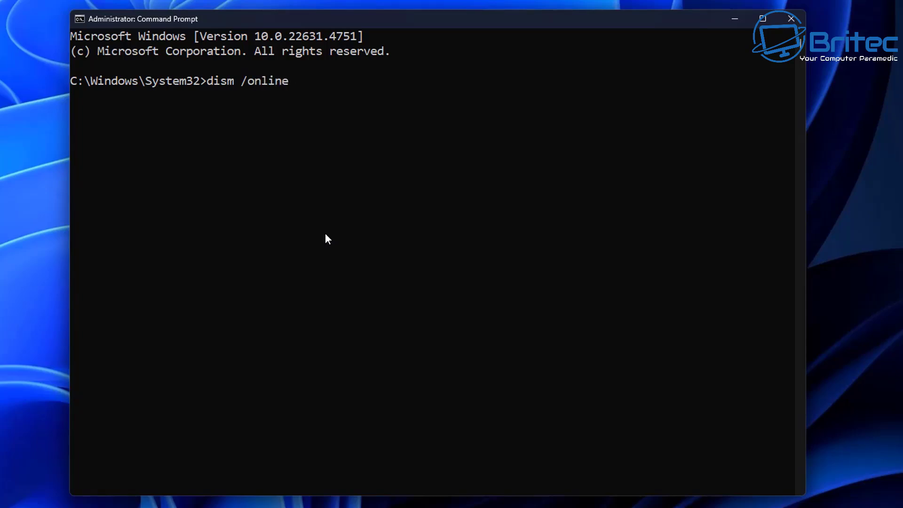
type(" /cleanup-image ")
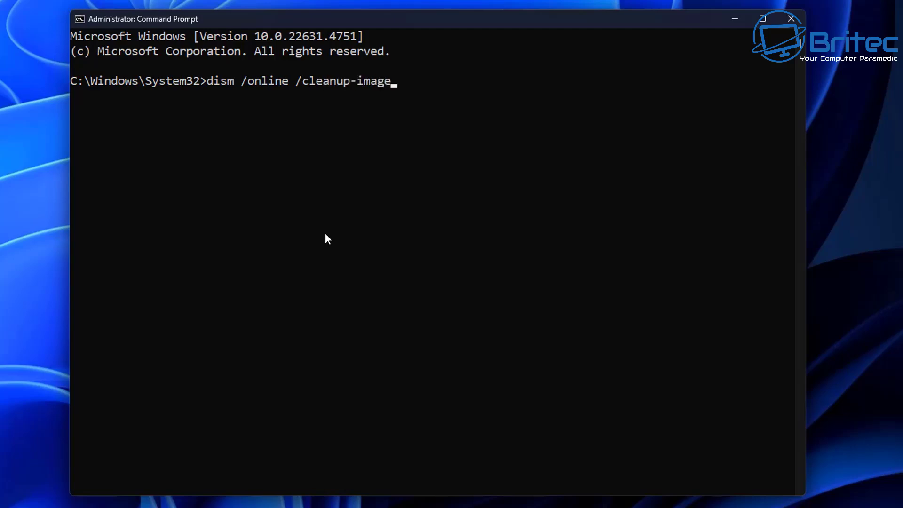
type("/restoreheal")
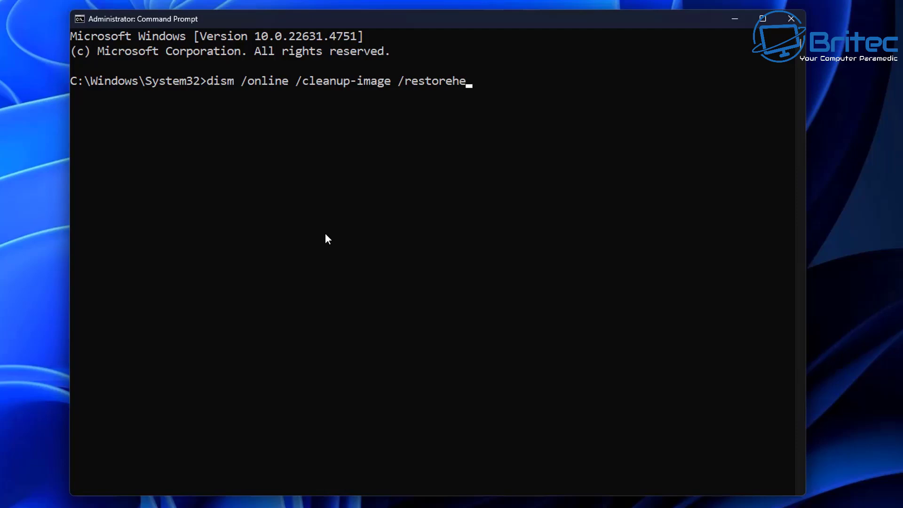
type("th")
key("Return")
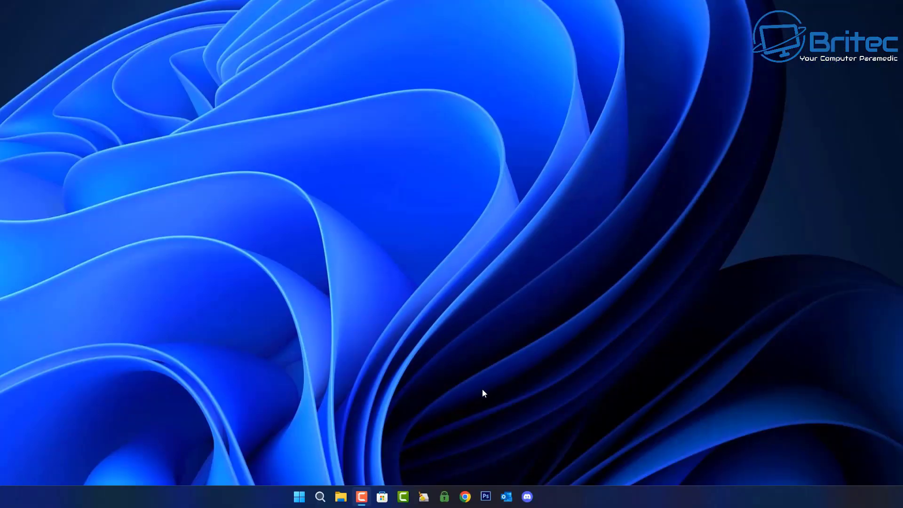
- Go to Settings > Accounts > Other users
left_click(299, 496)
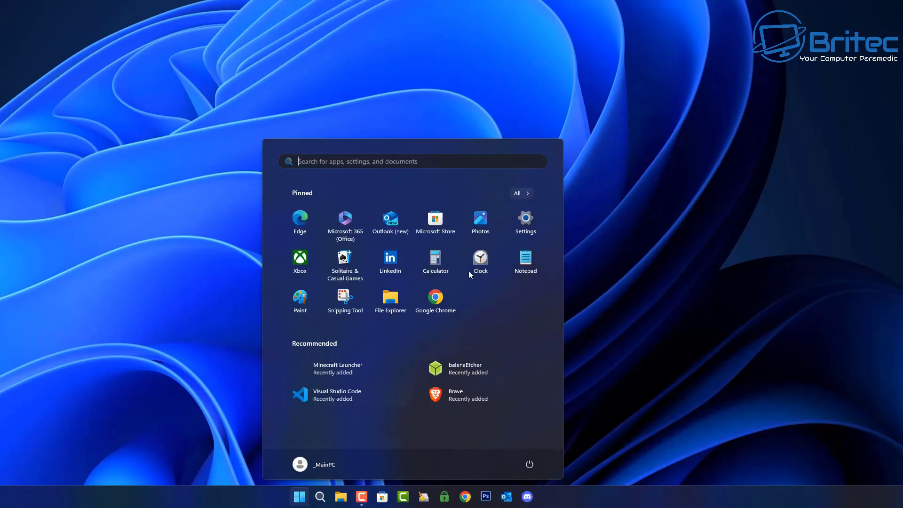
left_click(526, 219)
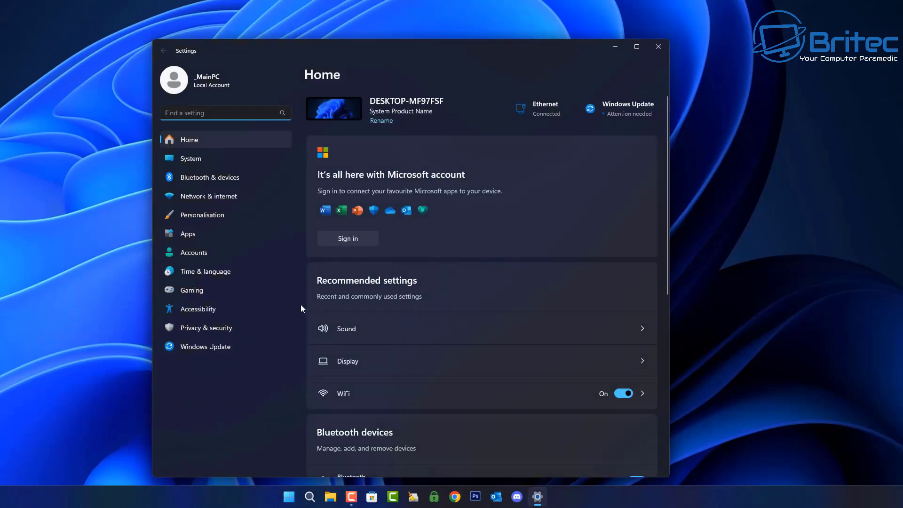
left_click(193, 253)
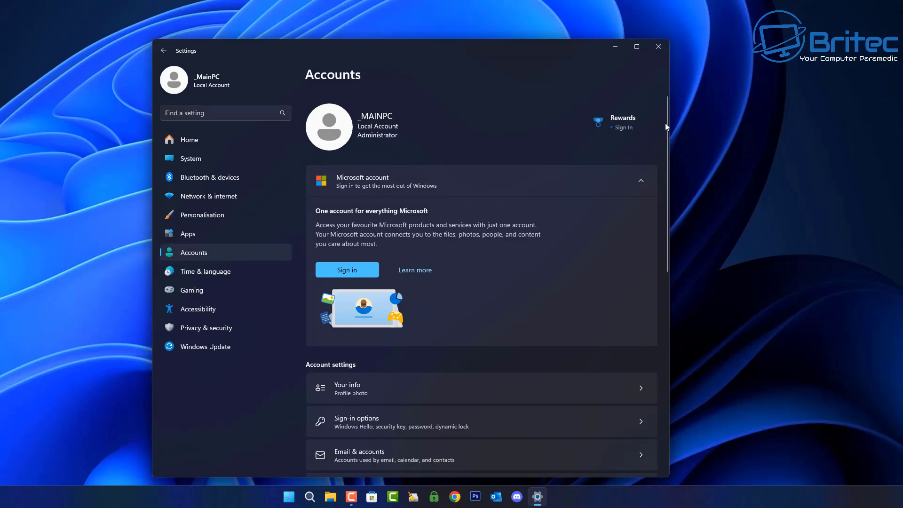
left_click_drag(667, 121, 684, 261)
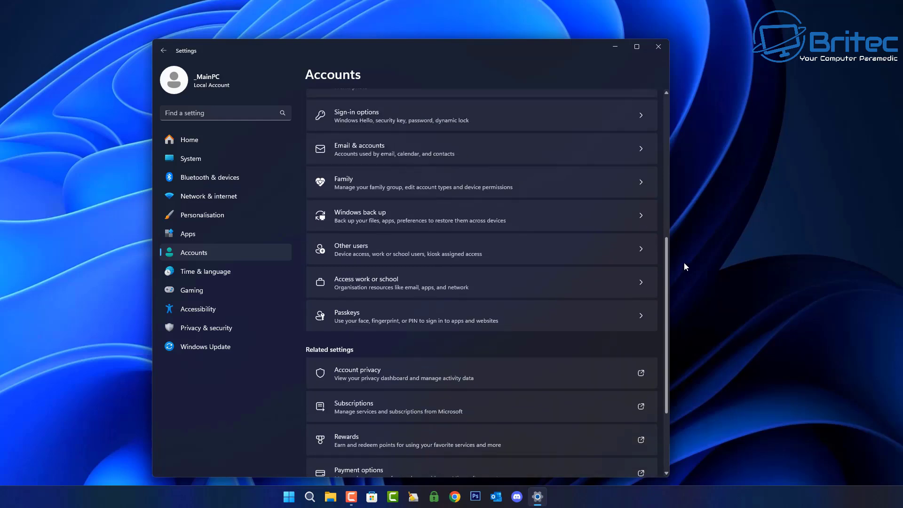
left_click_drag(685, 263, 683, 243)
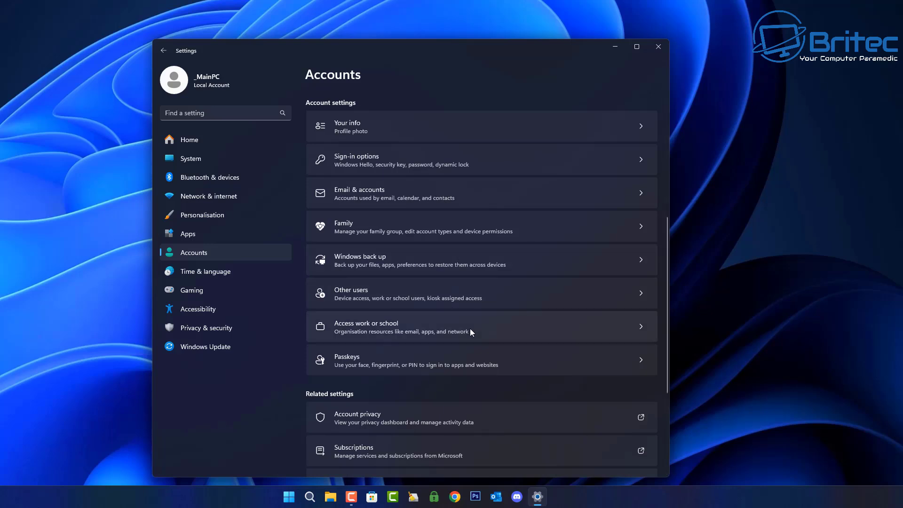
left_click(447, 292)
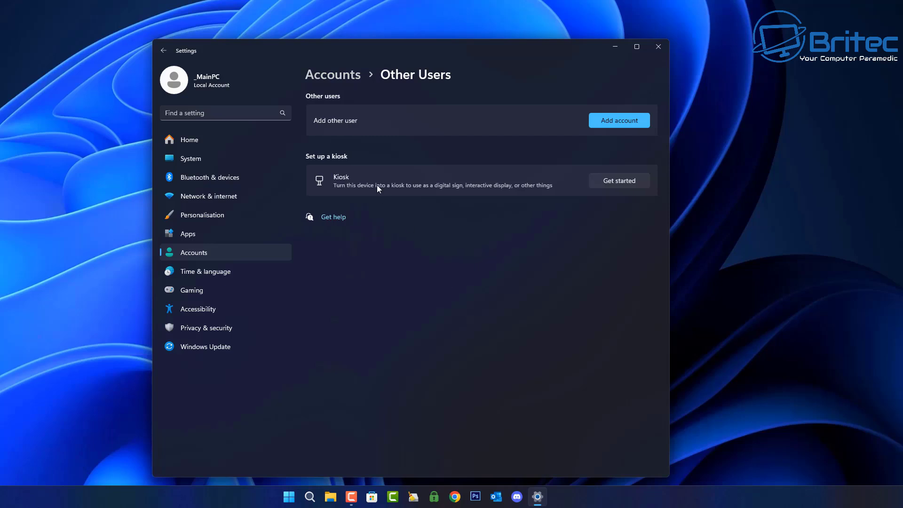
- Add a local user named 'ItsMe' without a Microsoft account
left_click(630, 121)
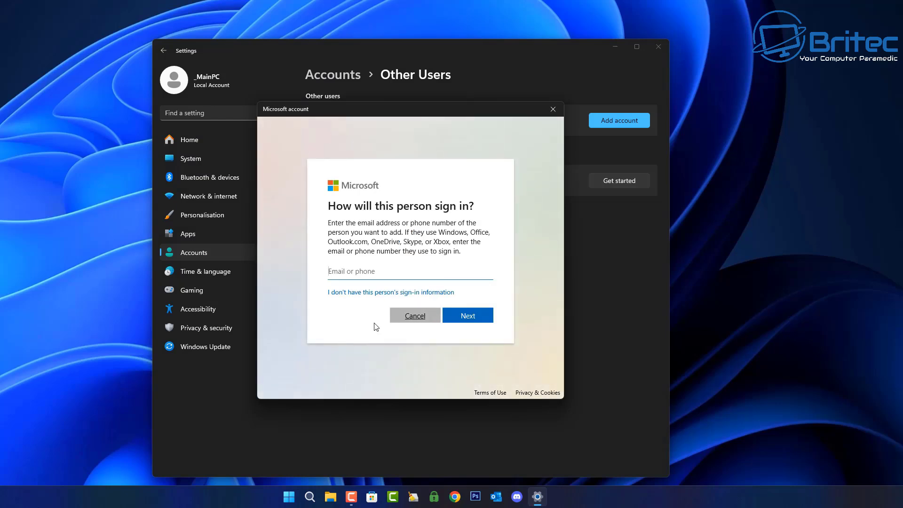
left_click(345, 295)
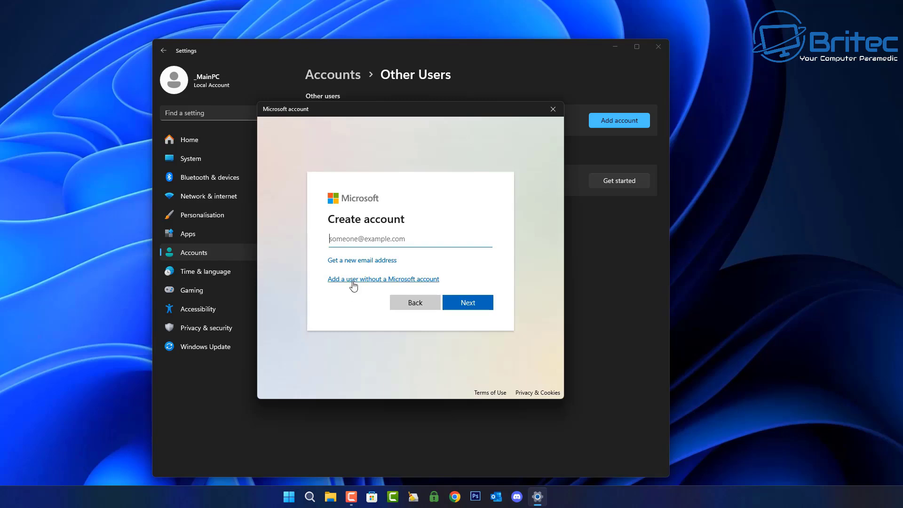
left_click(353, 280)
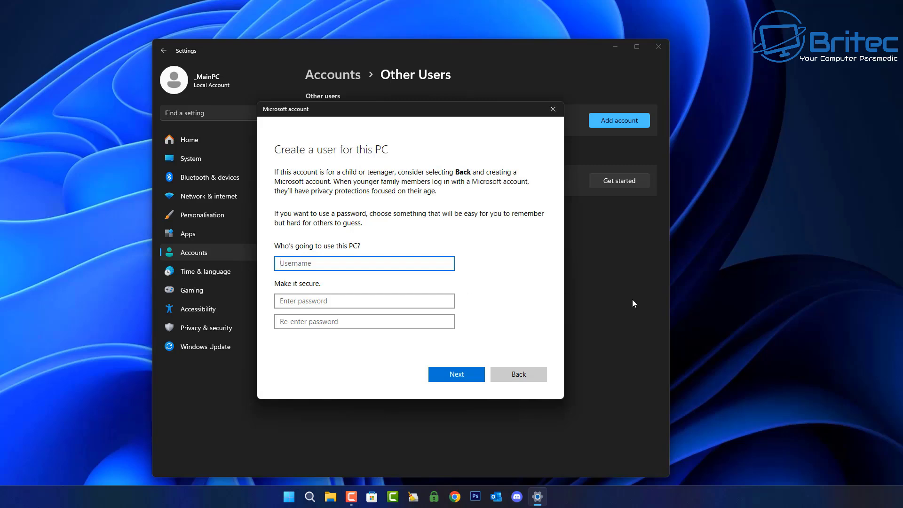
type("ItsMe")
left_click(456, 376)
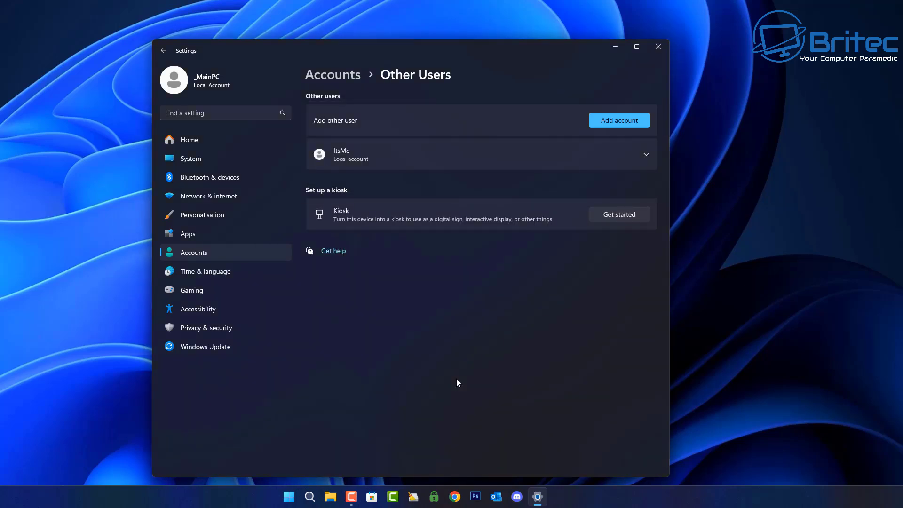
- Change the ItsMe account type to Administrator
left_click(649, 156)
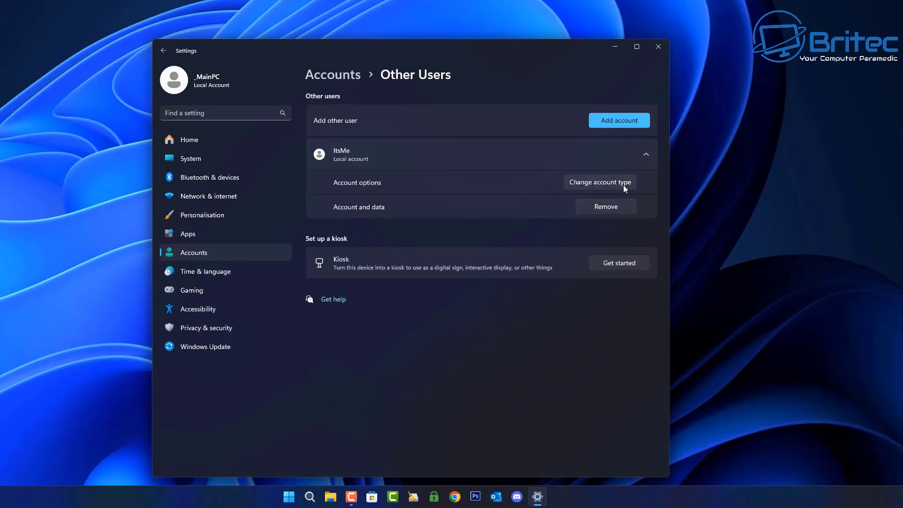
left_click(623, 185)
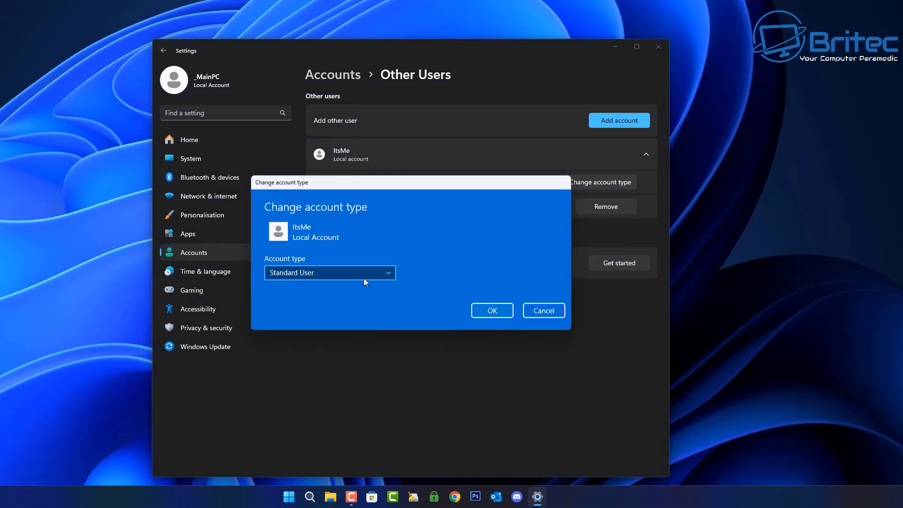
left_click(339, 273)
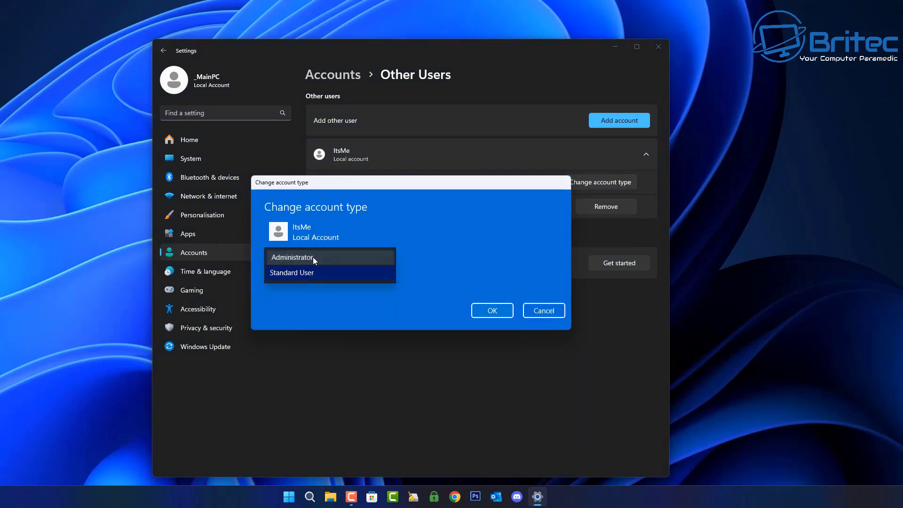
left_click(312, 257)
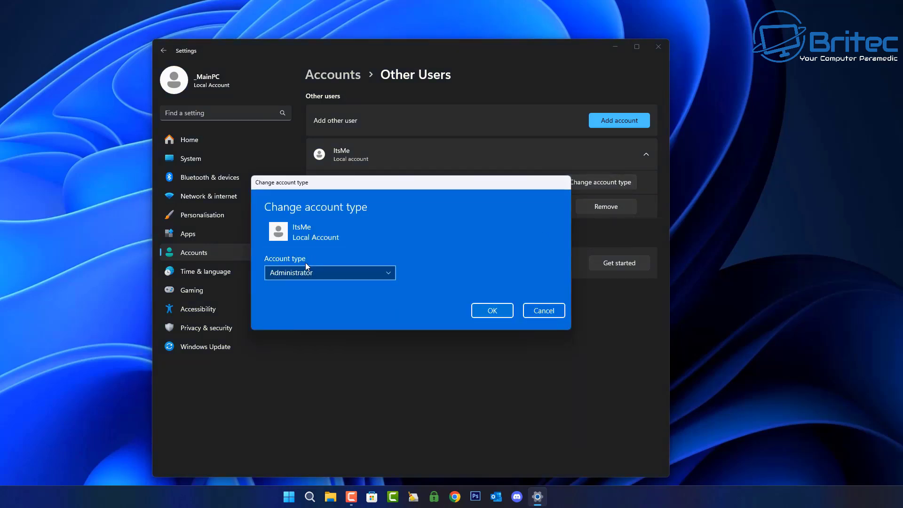
left_click(493, 310)
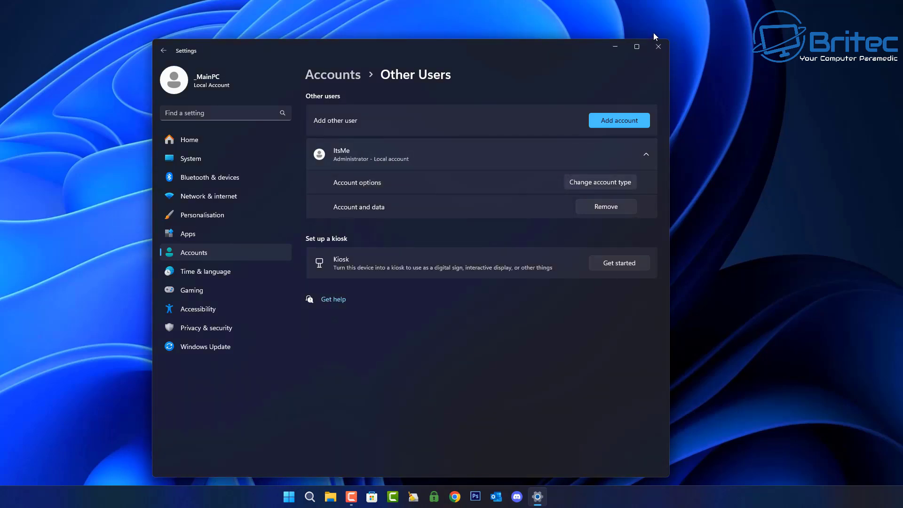
- Close Settings and switch to the new ItsMe local account
left_click(662, 50)
left_click(296, 500)
left_click(322, 467)
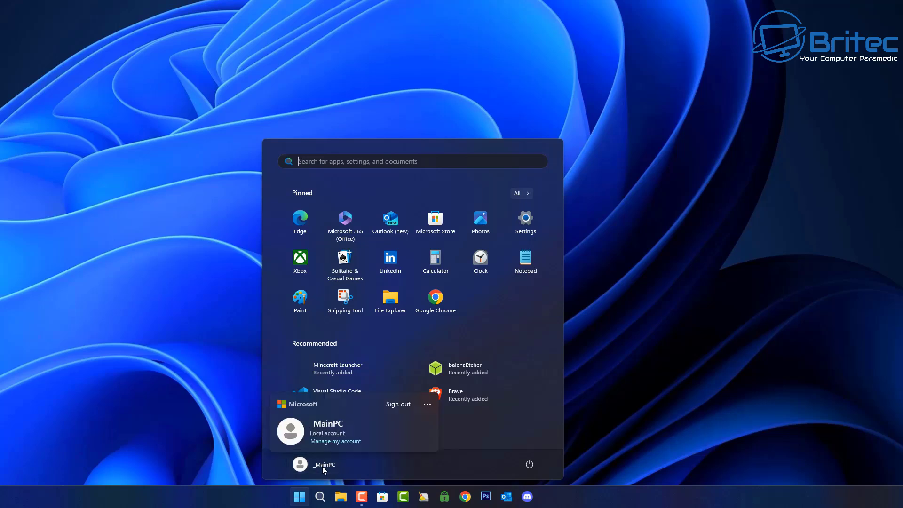
left_click(427, 405)
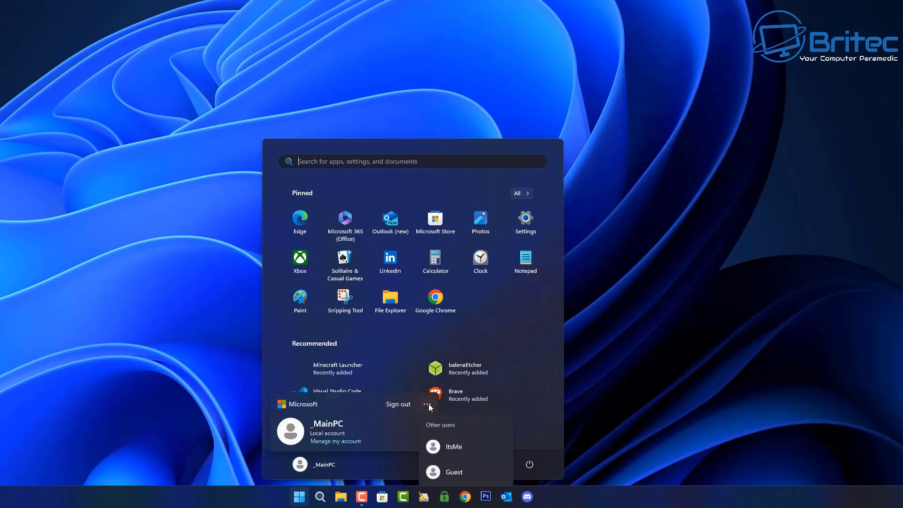
left_click(481, 446)
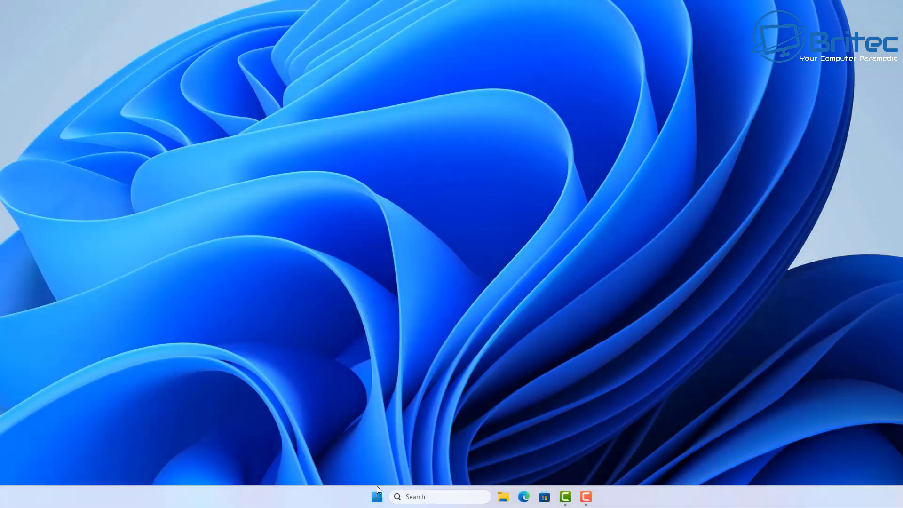
- In the new account, launch File Explorer, open Videos, then close the window
left_click(379, 494)
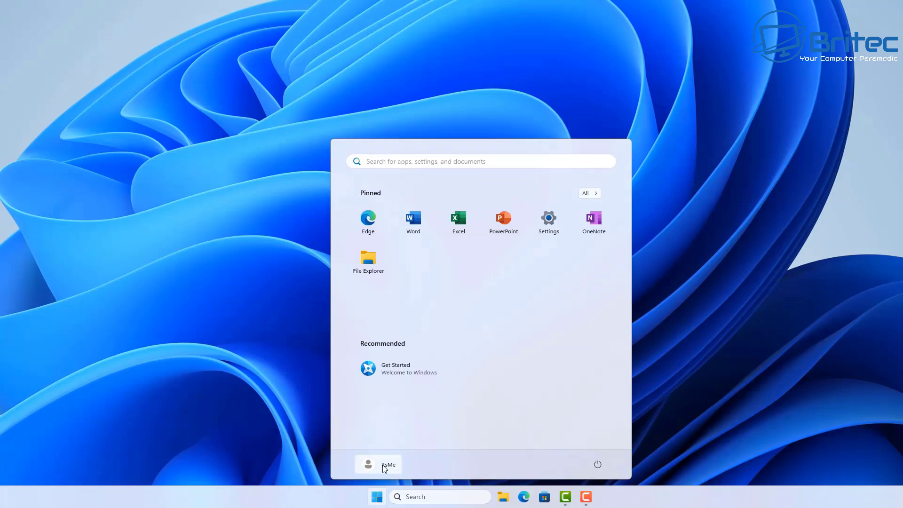
left_click(366, 260)
left_click_drag(464, 19, 452, 107)
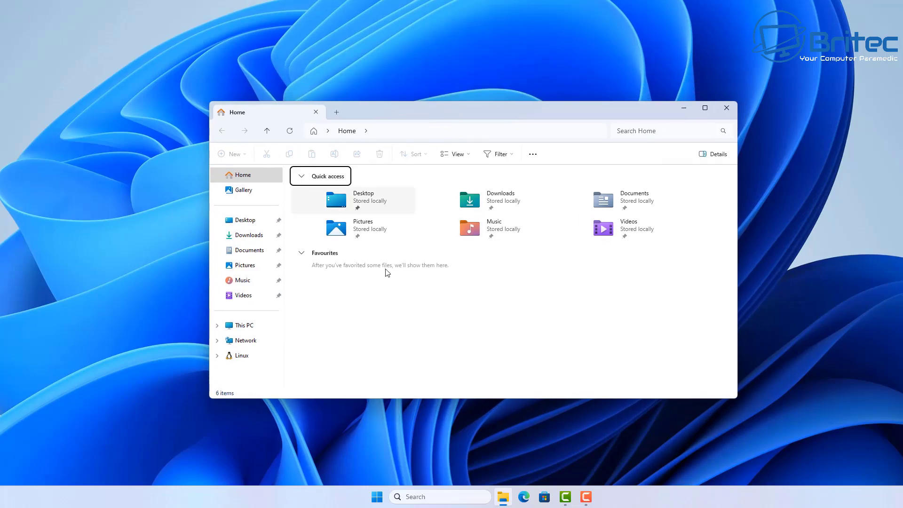
left_click(245, 298)
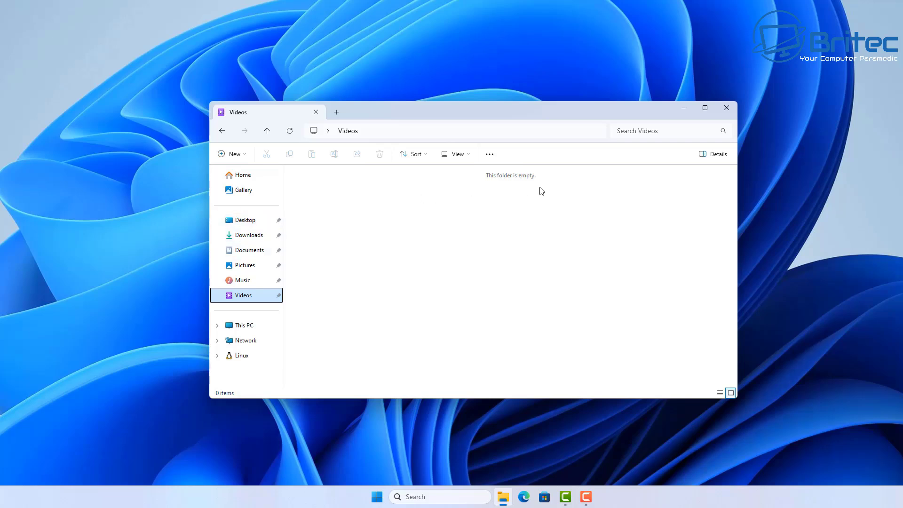
left_click(726, 109)
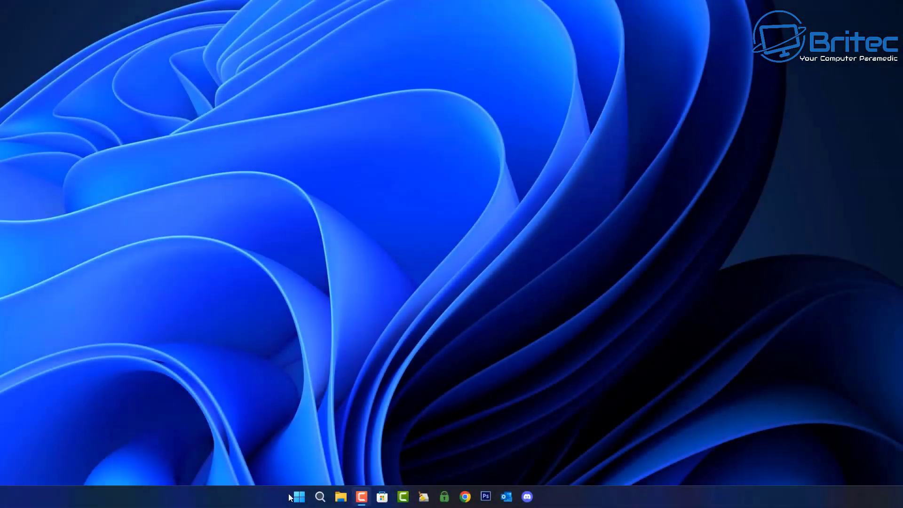
- Check the other signed-in users from the Start menu's account options
left_click(298, 497)
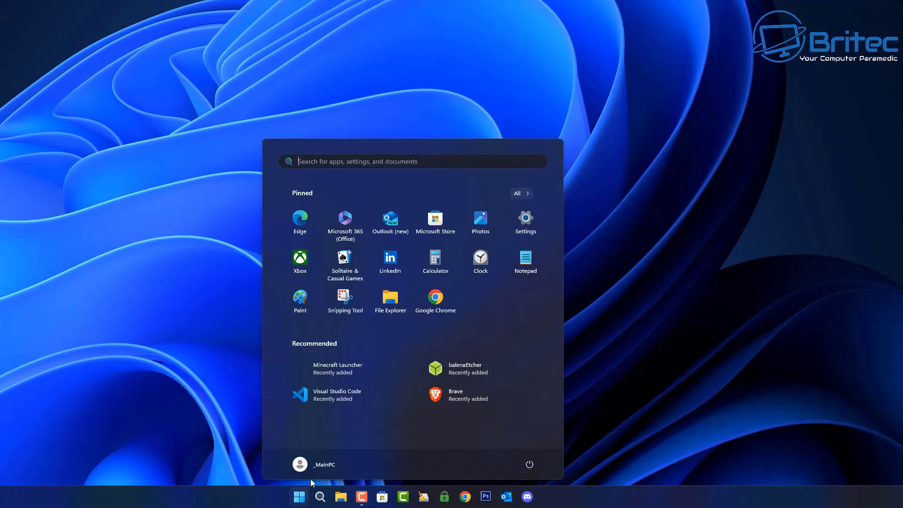
left_click(323, 465)
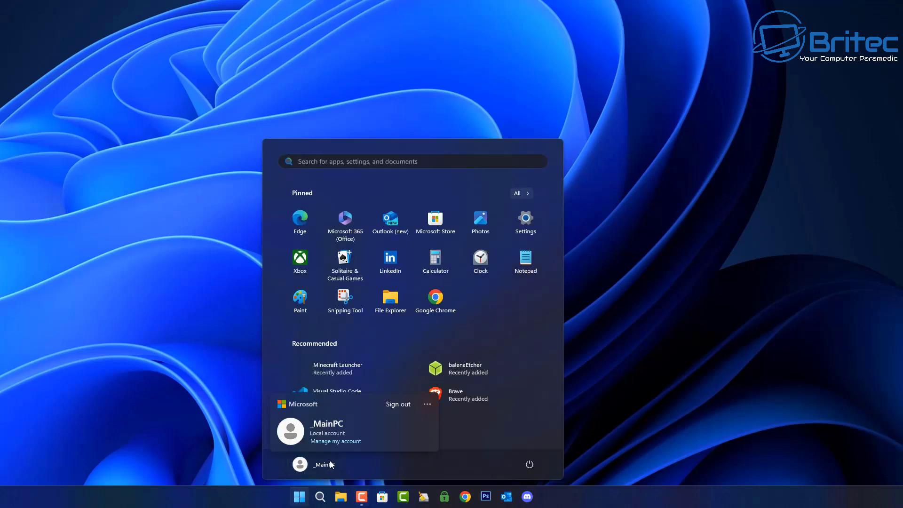
left_click(427, 404)
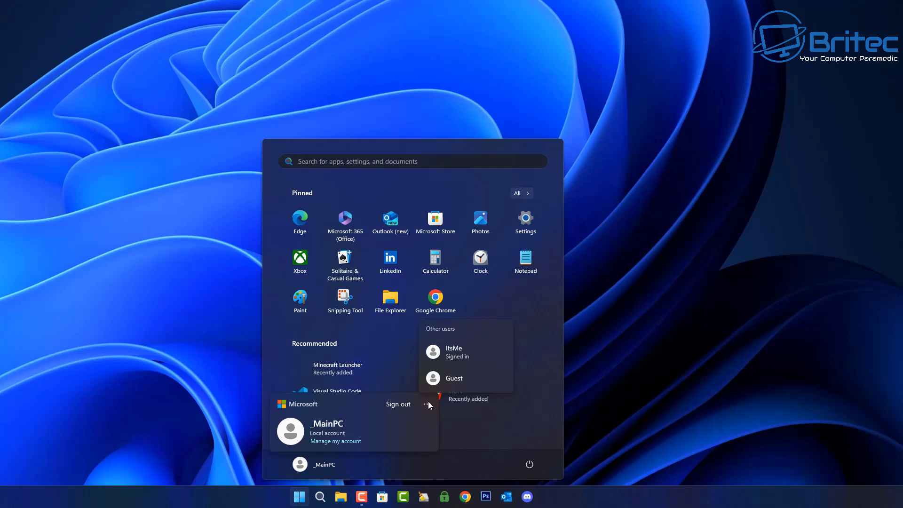
left_click(540, 368)
- Launch File Explorer, open the Videos folder, then close the window
left_click(540, 369)
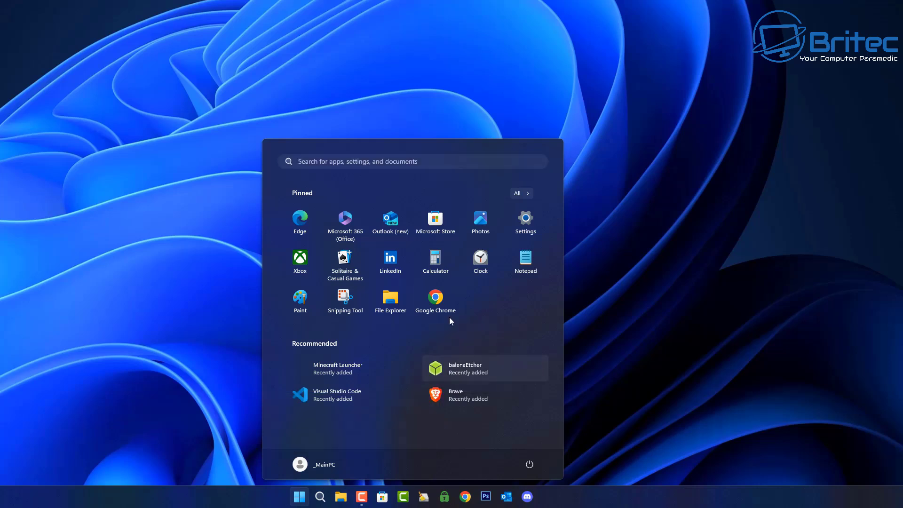
left_click(390, 298)
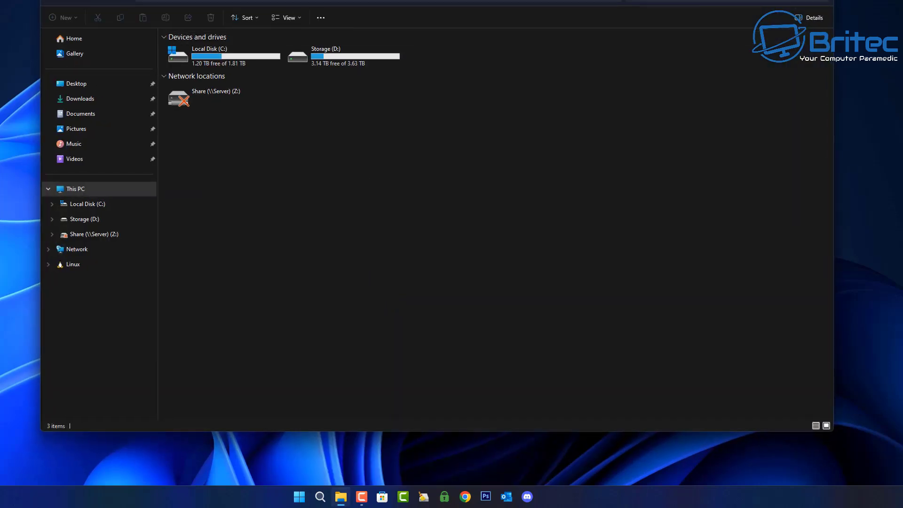
left_click_drag(372, 0, 368, 21)
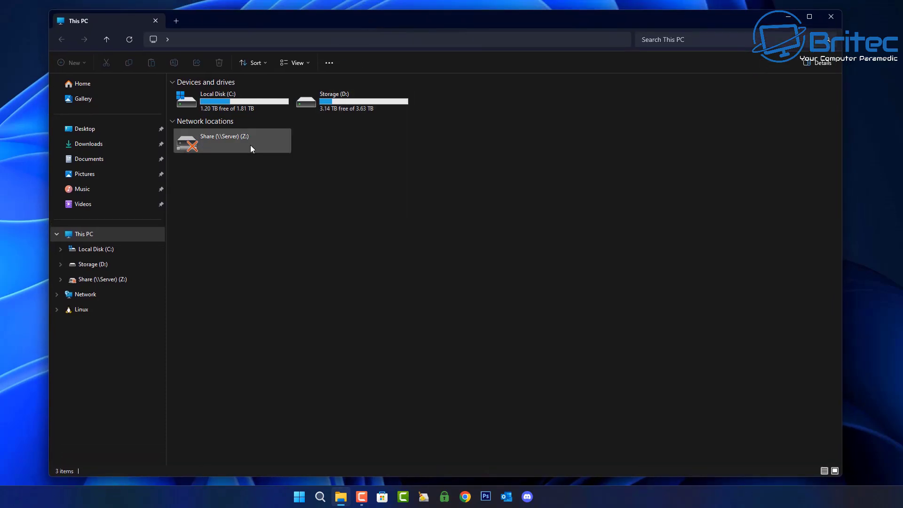
left_click(92, 208)
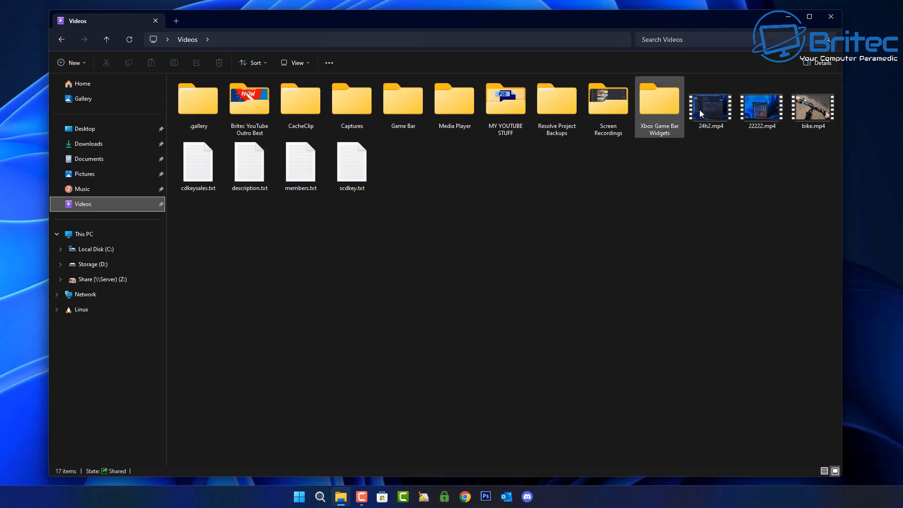
left_click(832, 17)
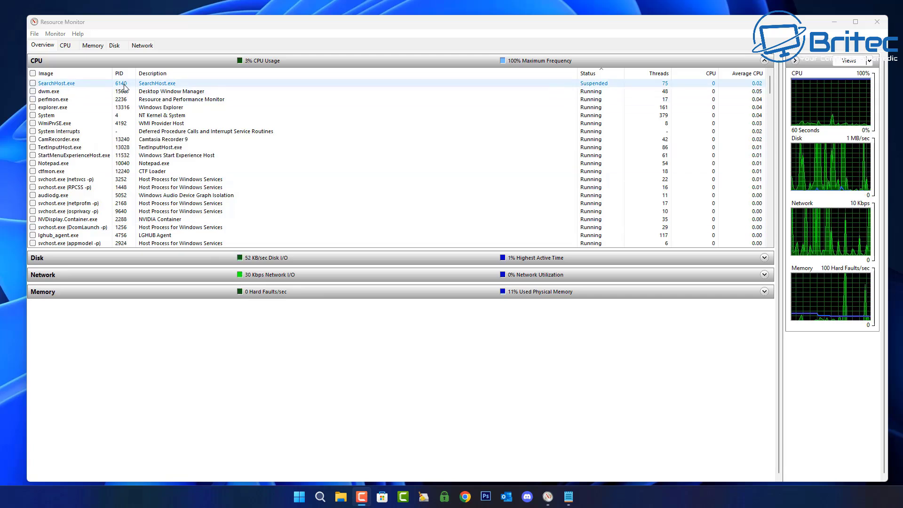
- With SearchHost.exe selected, open File Explorer over Resource Monitor and select the hung explorer.exe row marked Not Responding
left_click(153, 85)
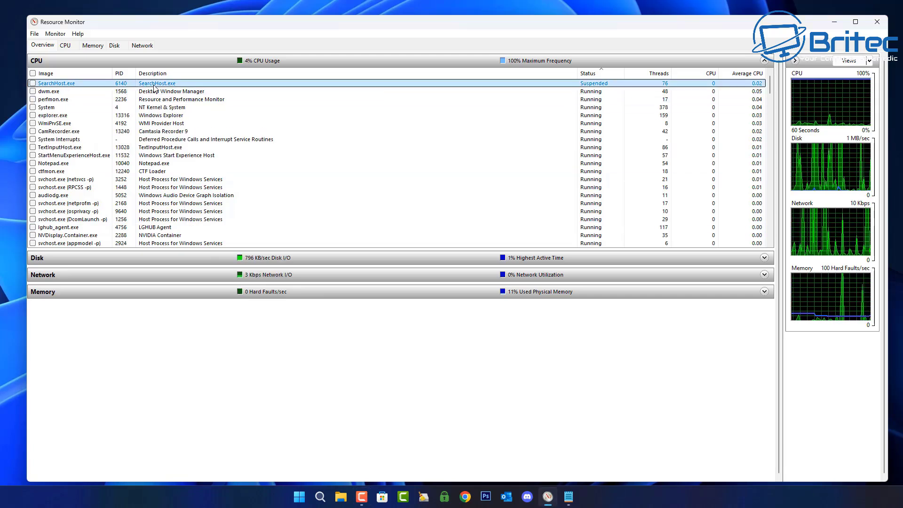
left_click(341, 498)
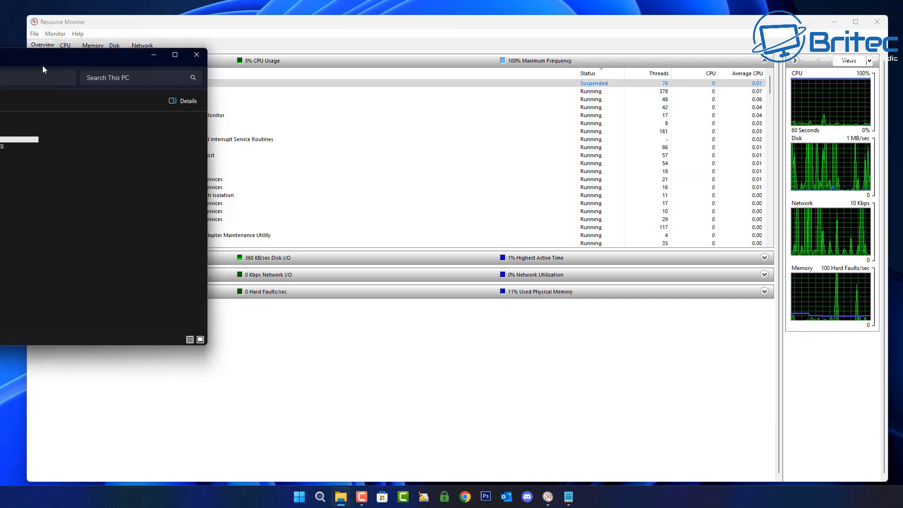
left_click_drag(43, 67, 523, 155)
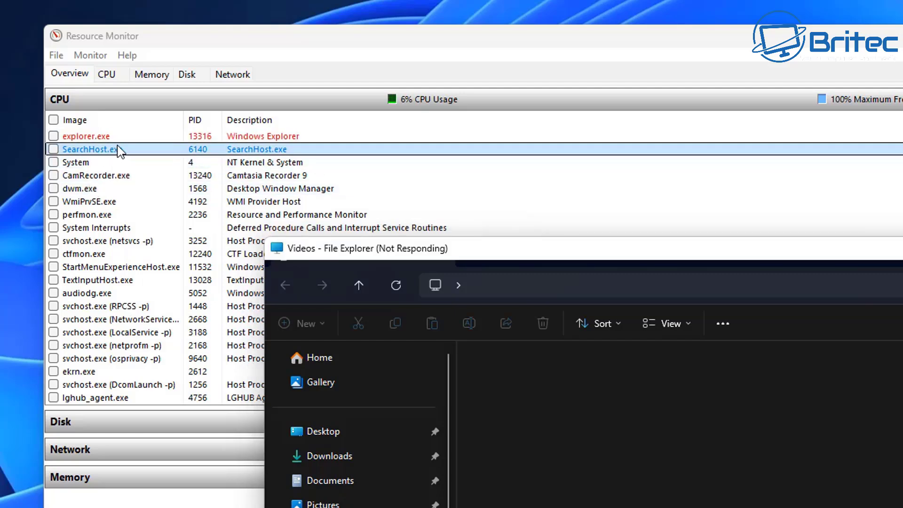
left_click(419, 149)
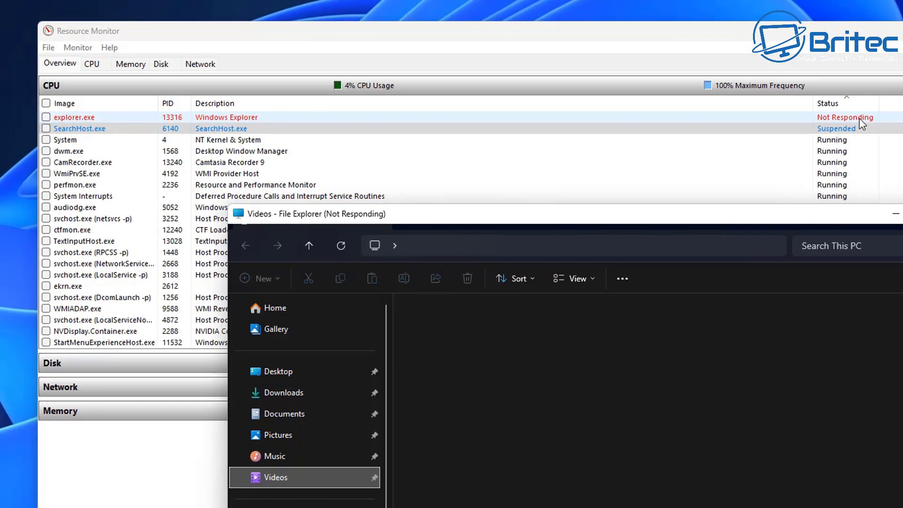
left_click(103, 129)
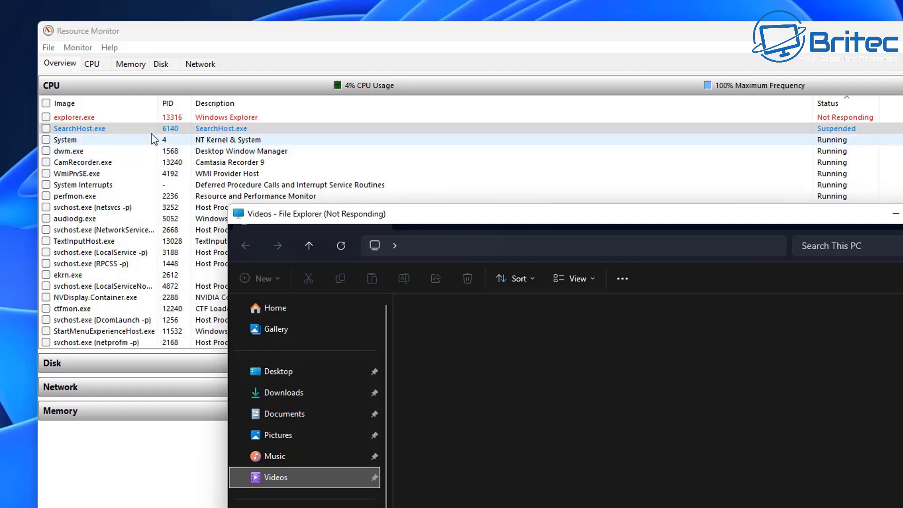
left_click(199, 118)
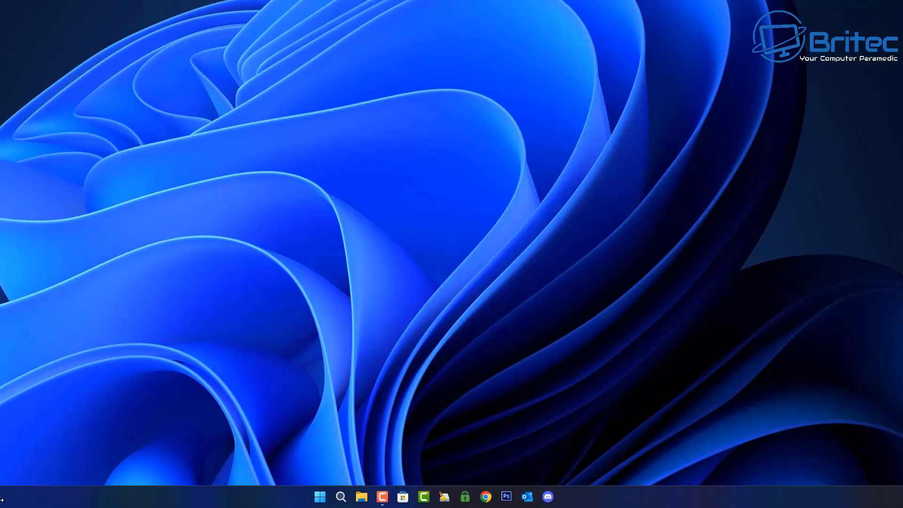
- Go to the System > Recovery page in Settings
left_click(319, 498)
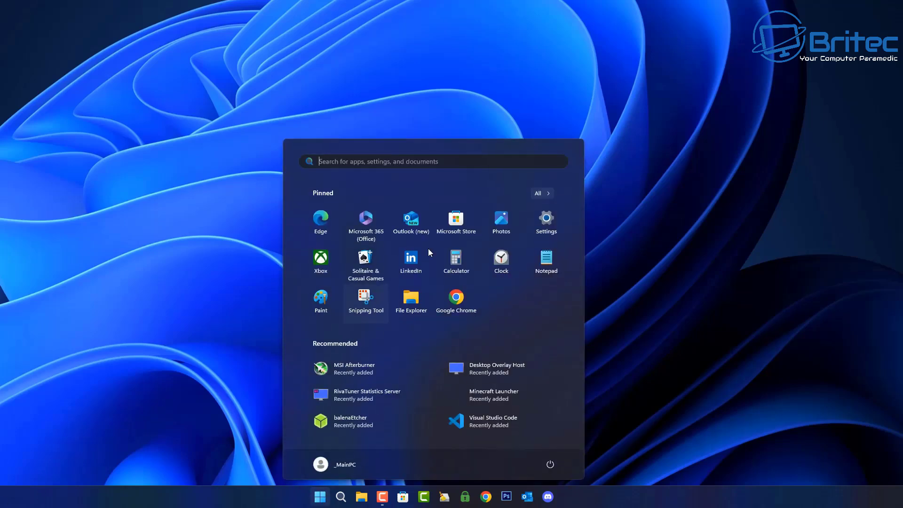
left_click(544, 217)
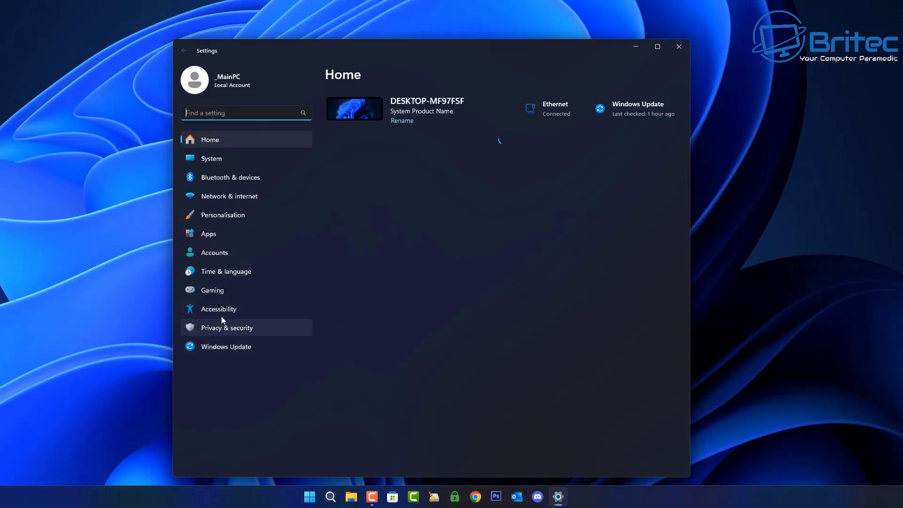
left_click(229, 158)
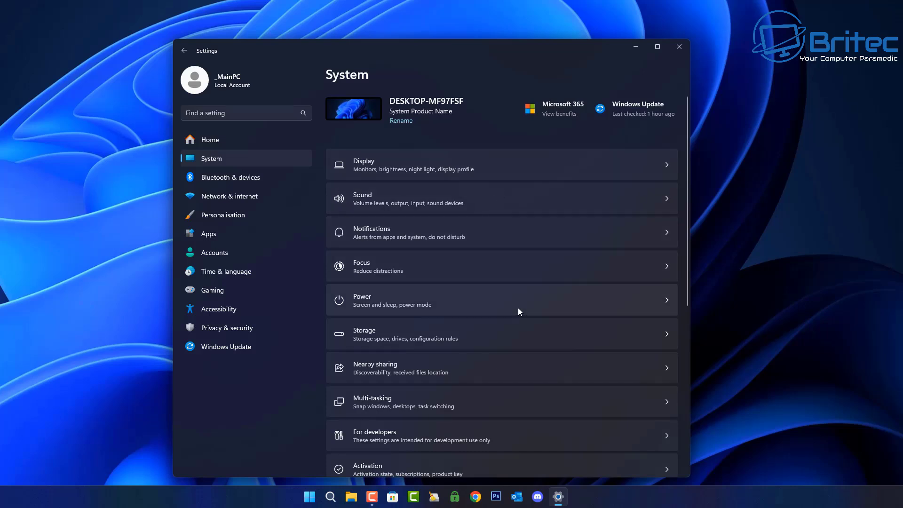
scroll(518, 308, "down", 3)
left_click(468, 362)
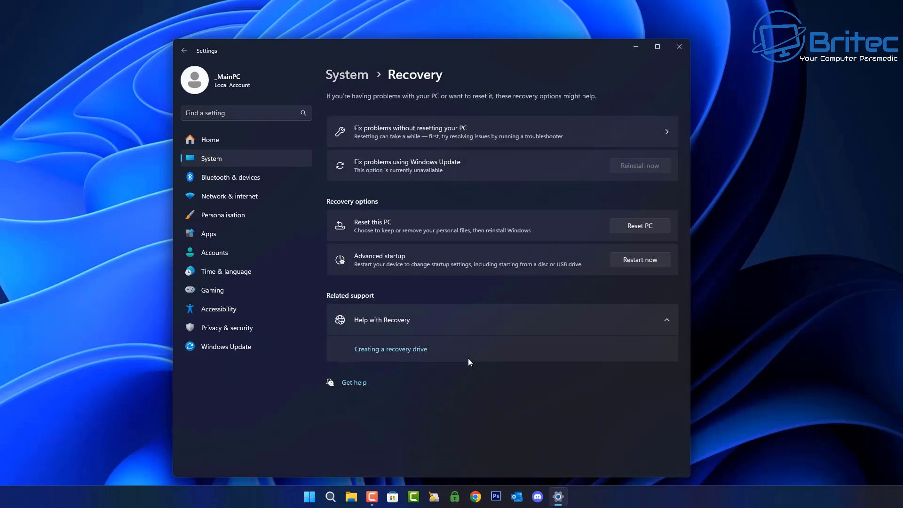
- Start Reset this PC with Keep my files and Cloud download, and continue past additional settings
left_click(664, 228)
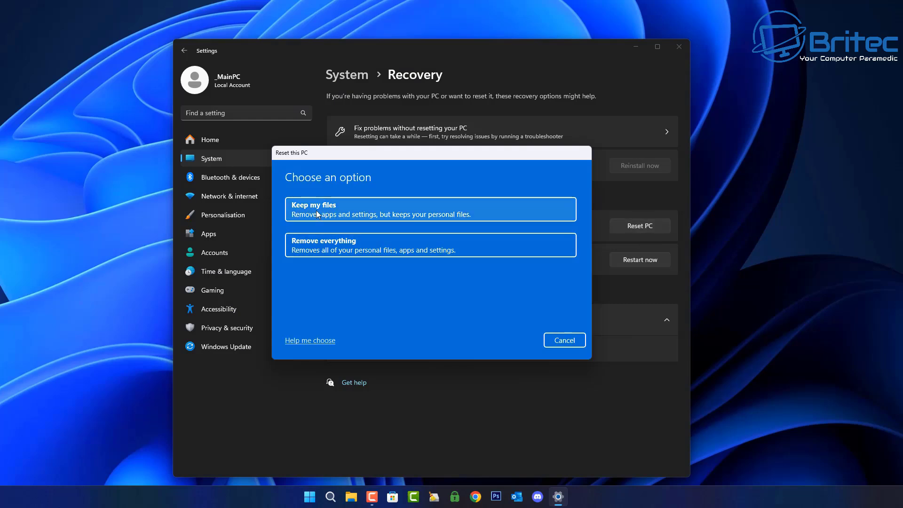
left_click(500, 212)
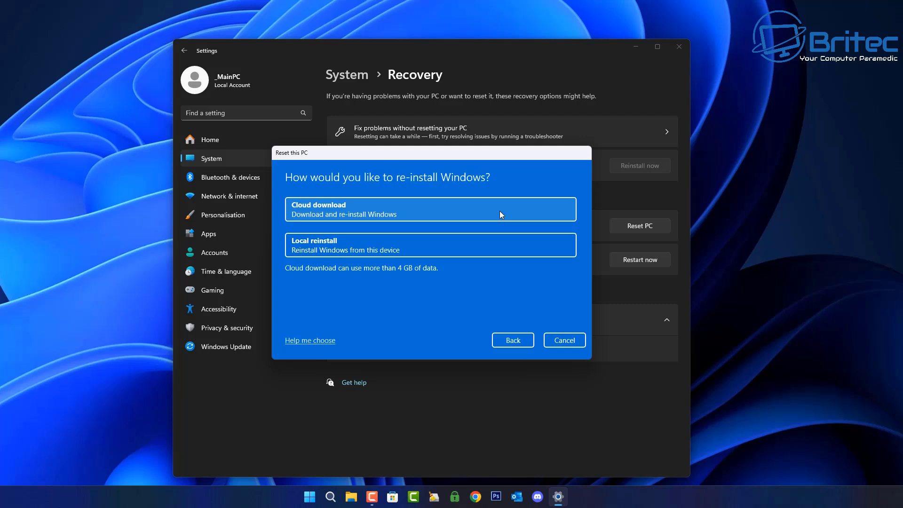
left_click(500, 211)
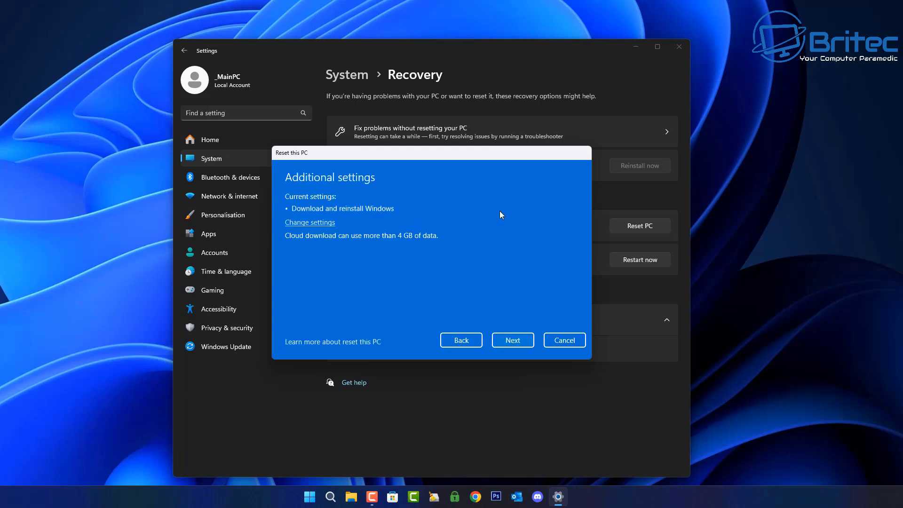
left_click(516, 340)
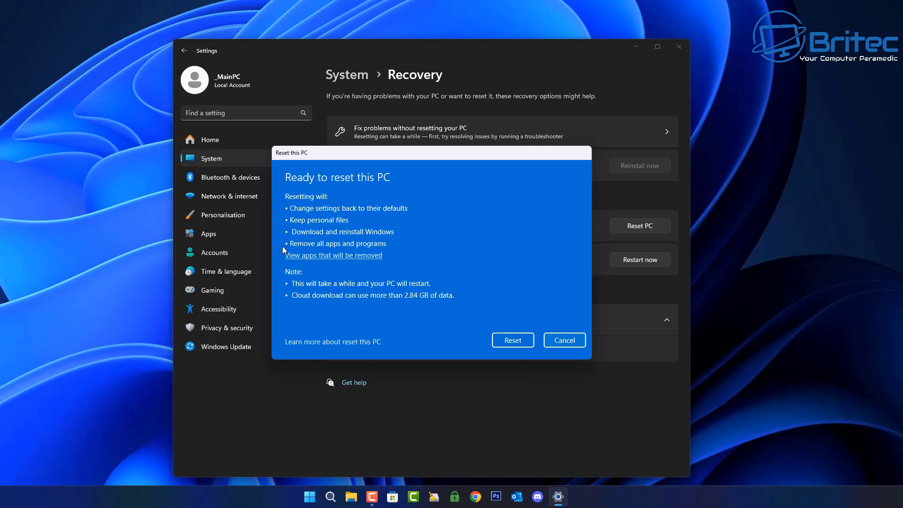
- Confirm Reset in the 'Ready to reset this PC' dialog to begin downloading and reinstalling Windows
left_click(525, 343)
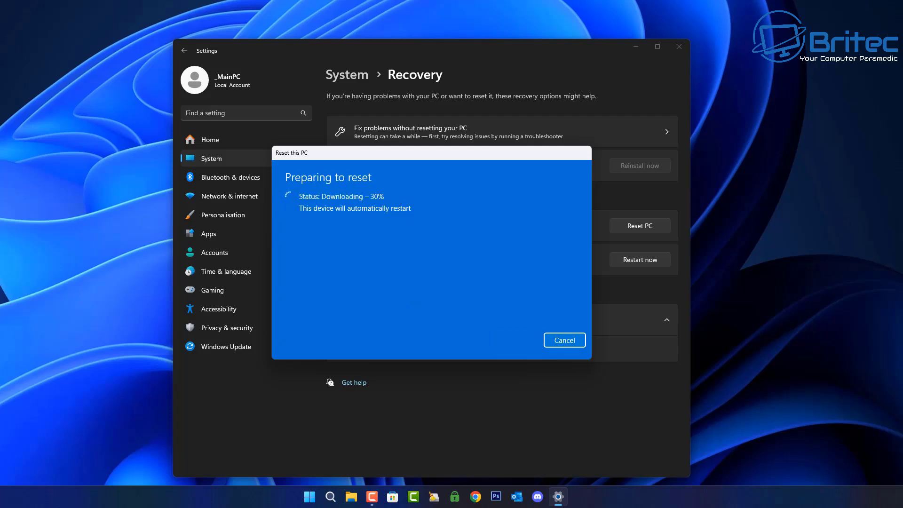